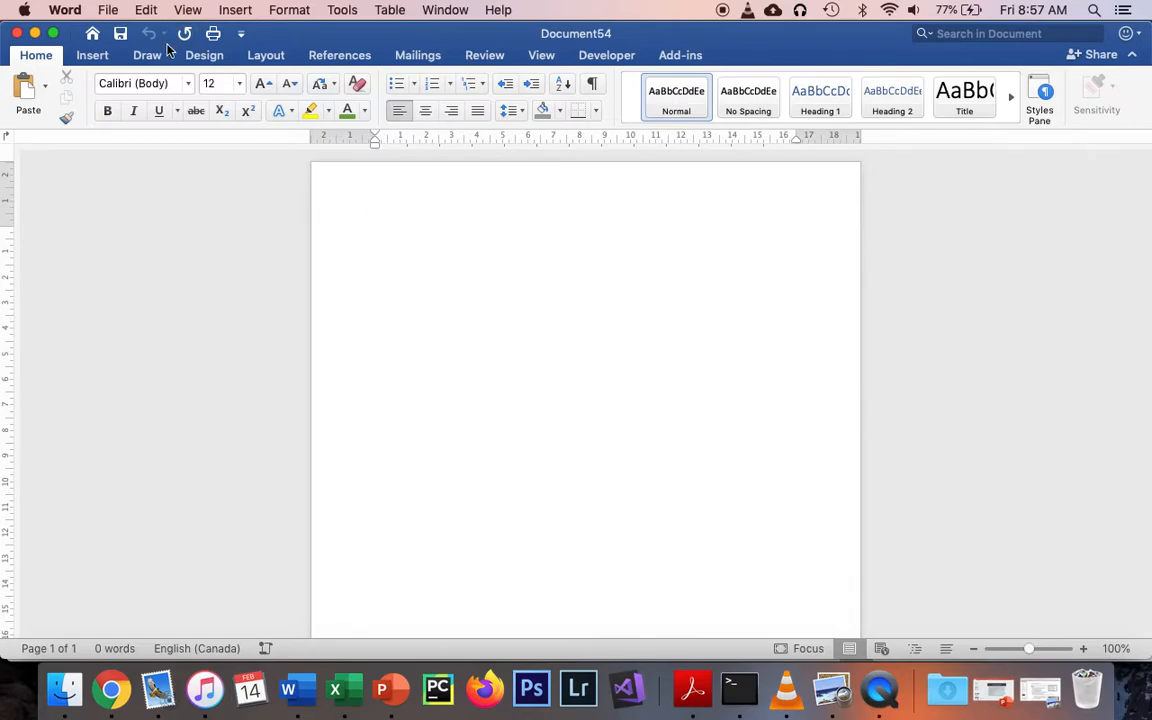
Add a solid-line box page border around the whole document
left_click(197, 54)
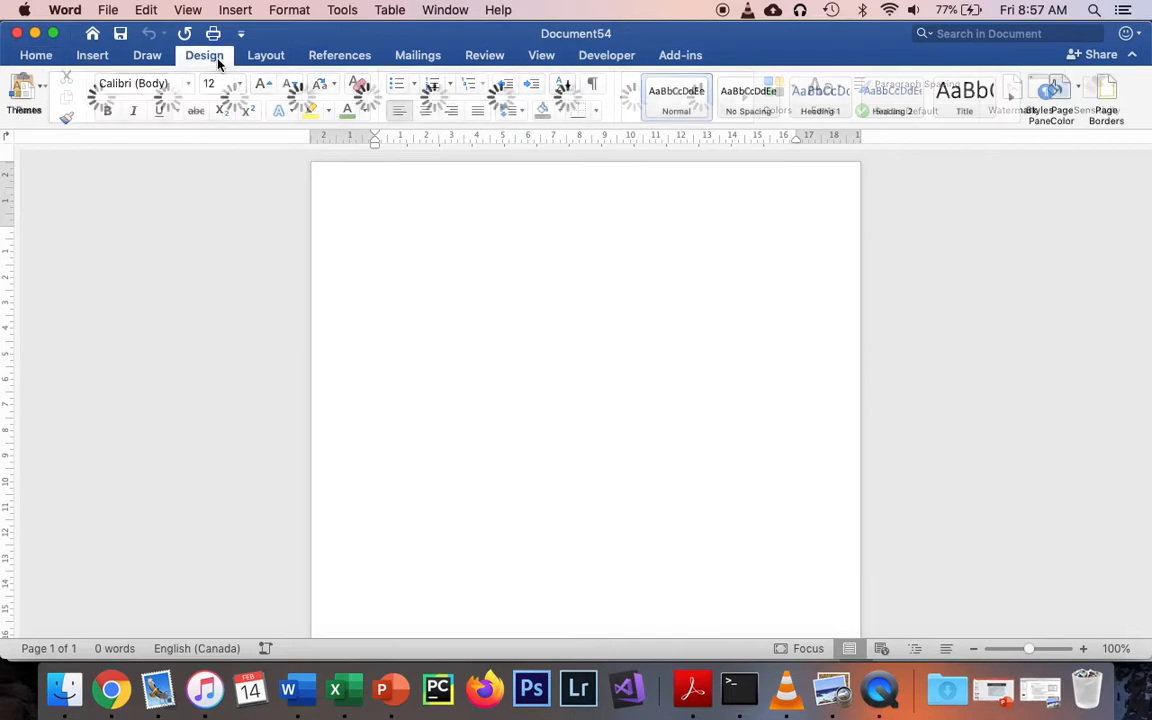
left_click(1115, 96)
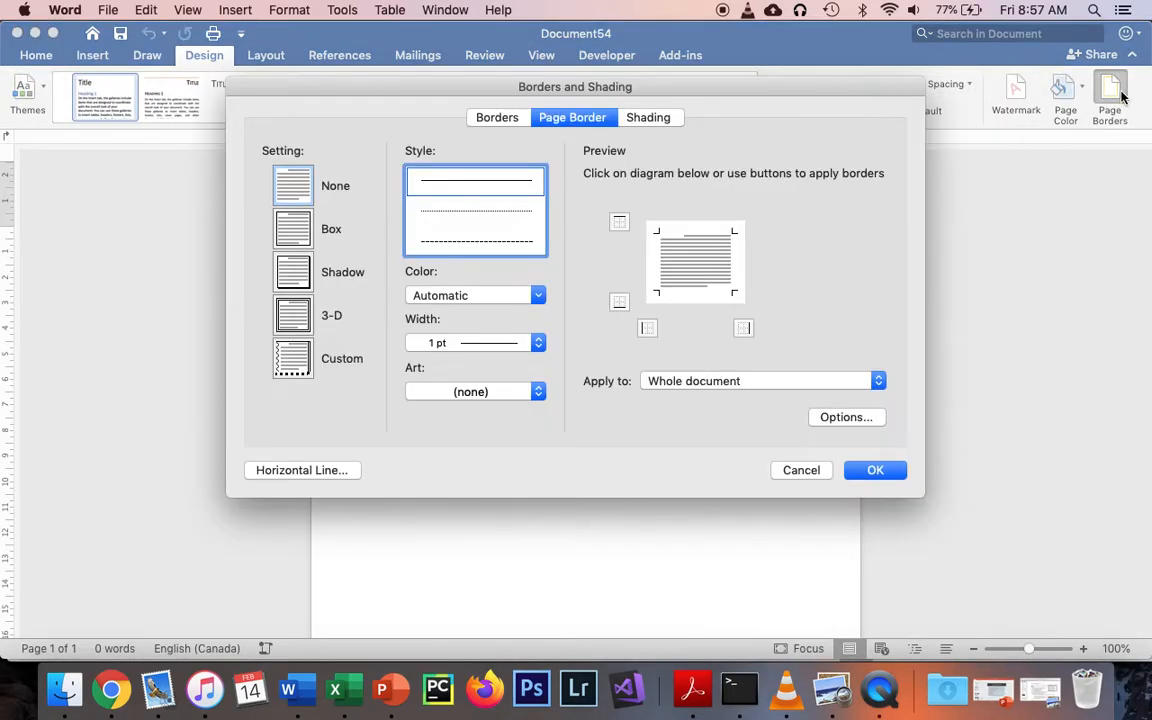
left_click(293, 228)
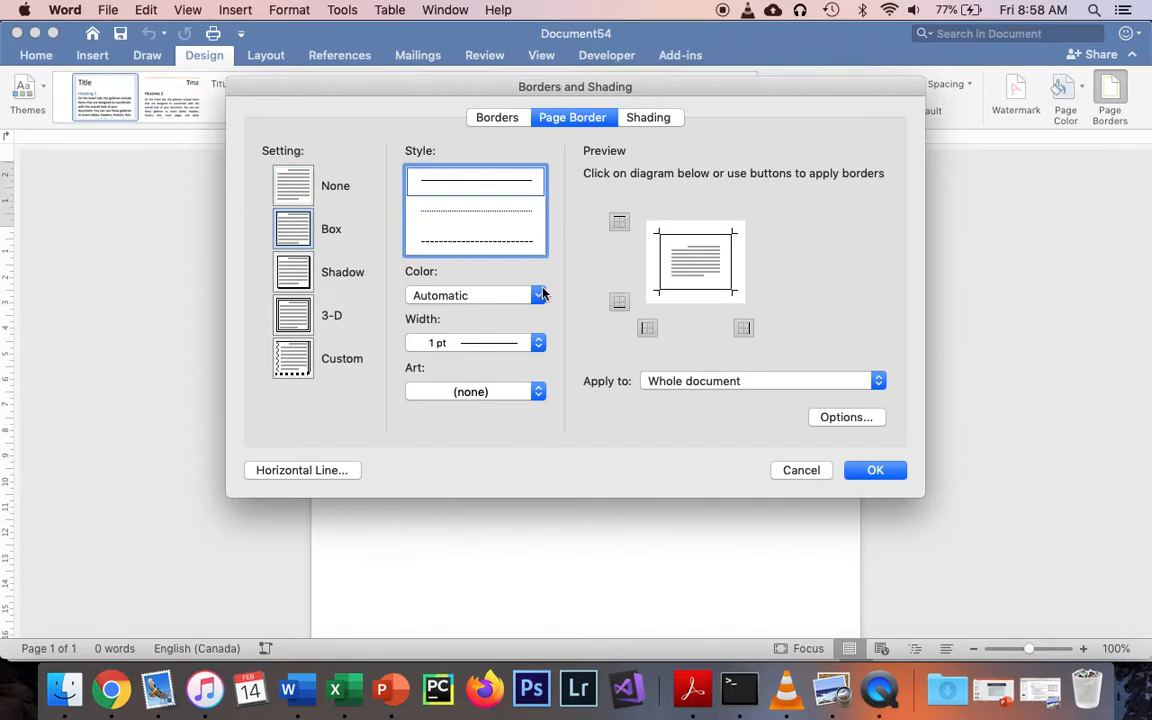
left_click(531, 340)
left_click(522, 390)
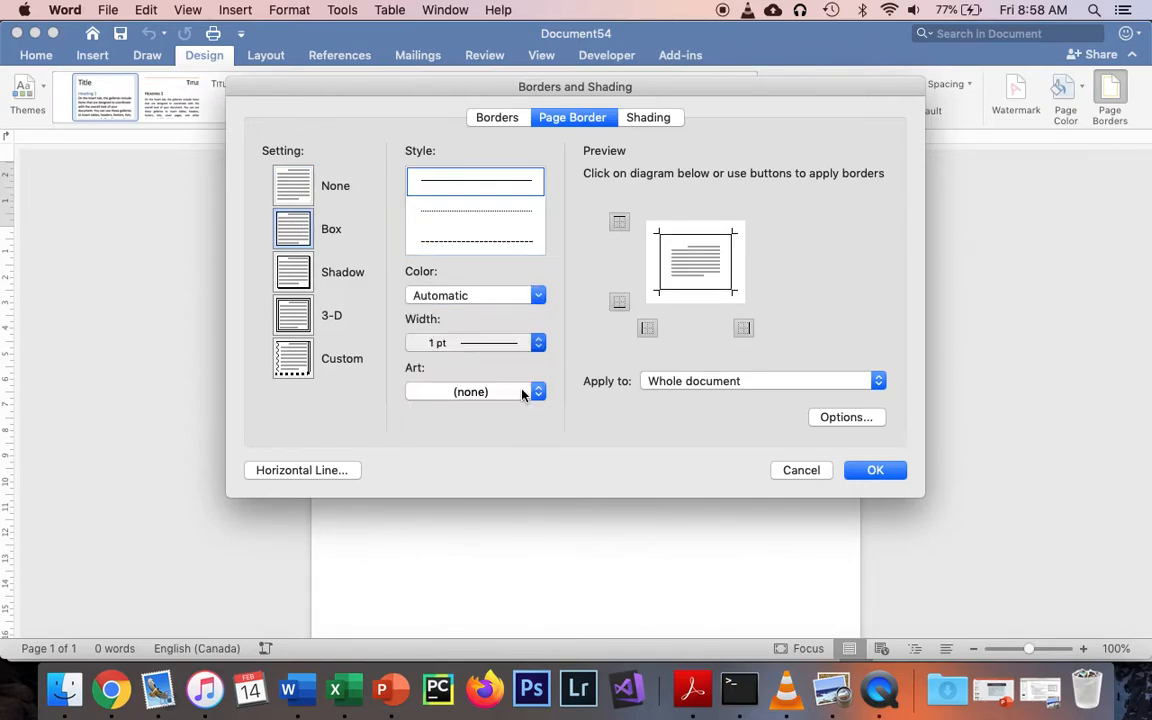
left_click(878, 467)
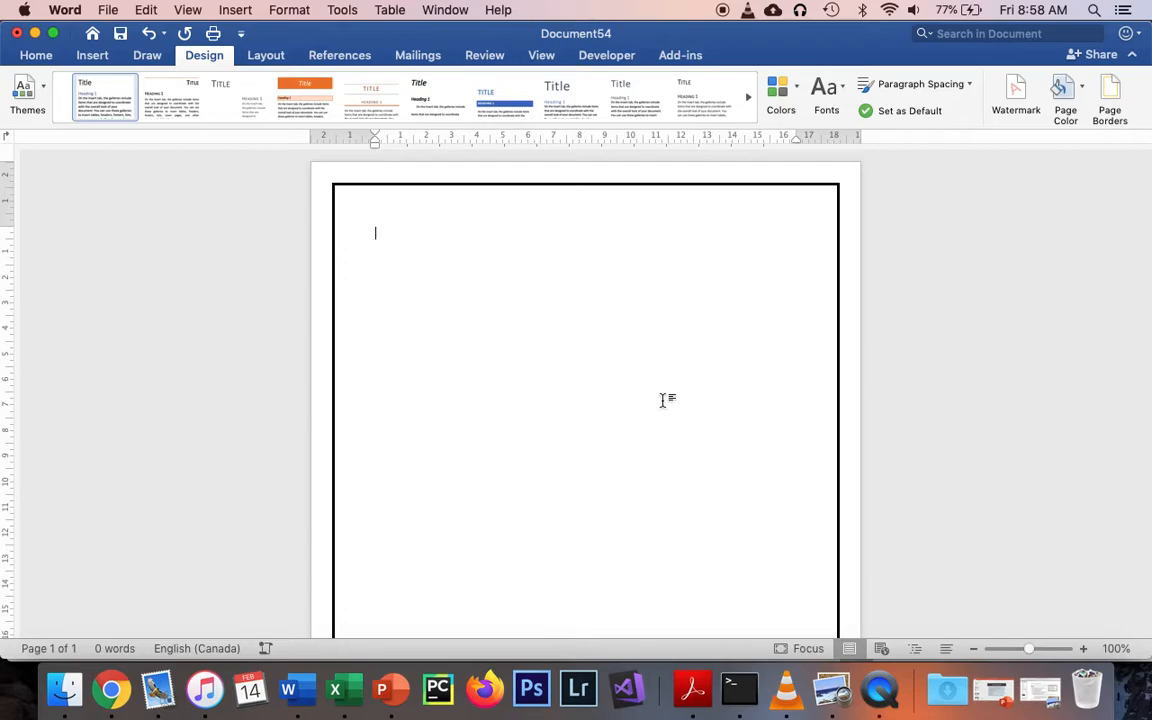
Enter the title "Zombie Survival Guide" on the second line of the page
key("Return")
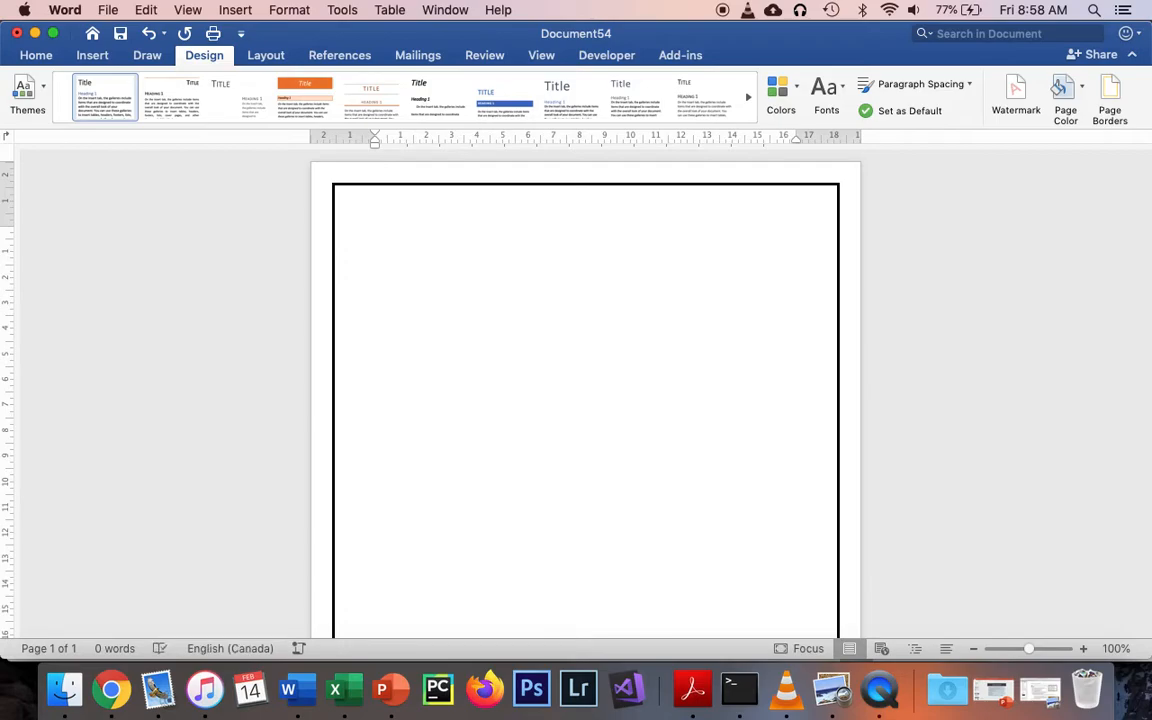
type("Zombie Survival Guide")
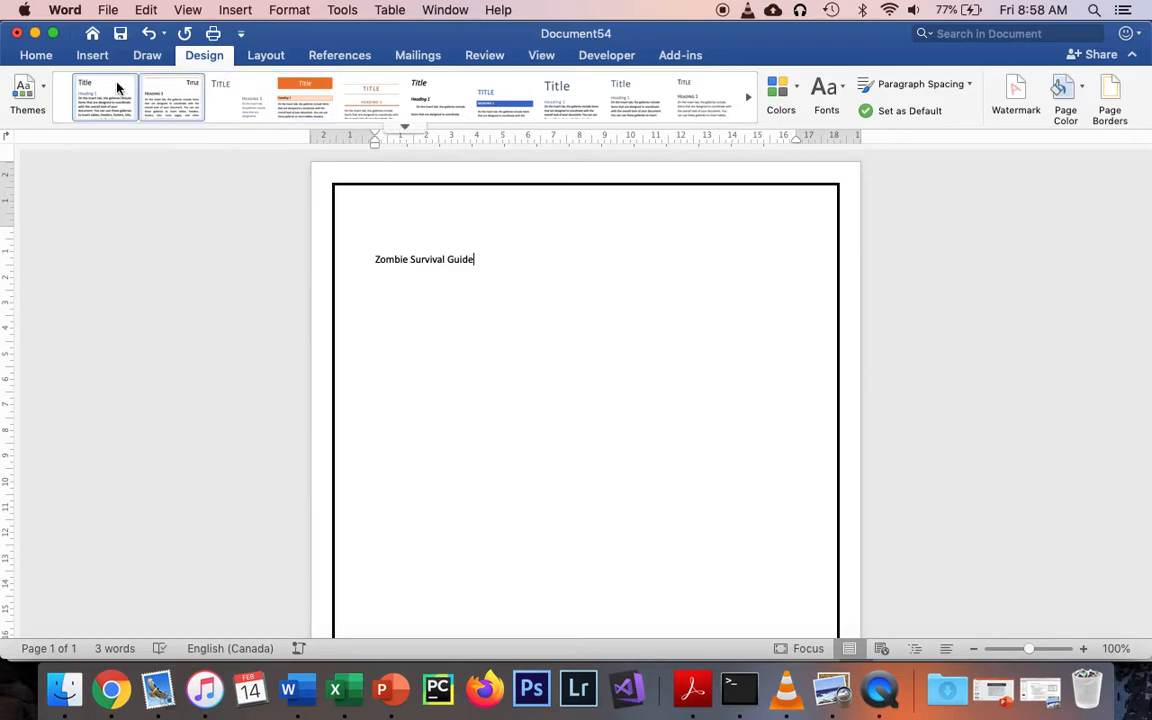
Center the title "Zombie Survival Guide" and make it bold
left_click(40, 55)
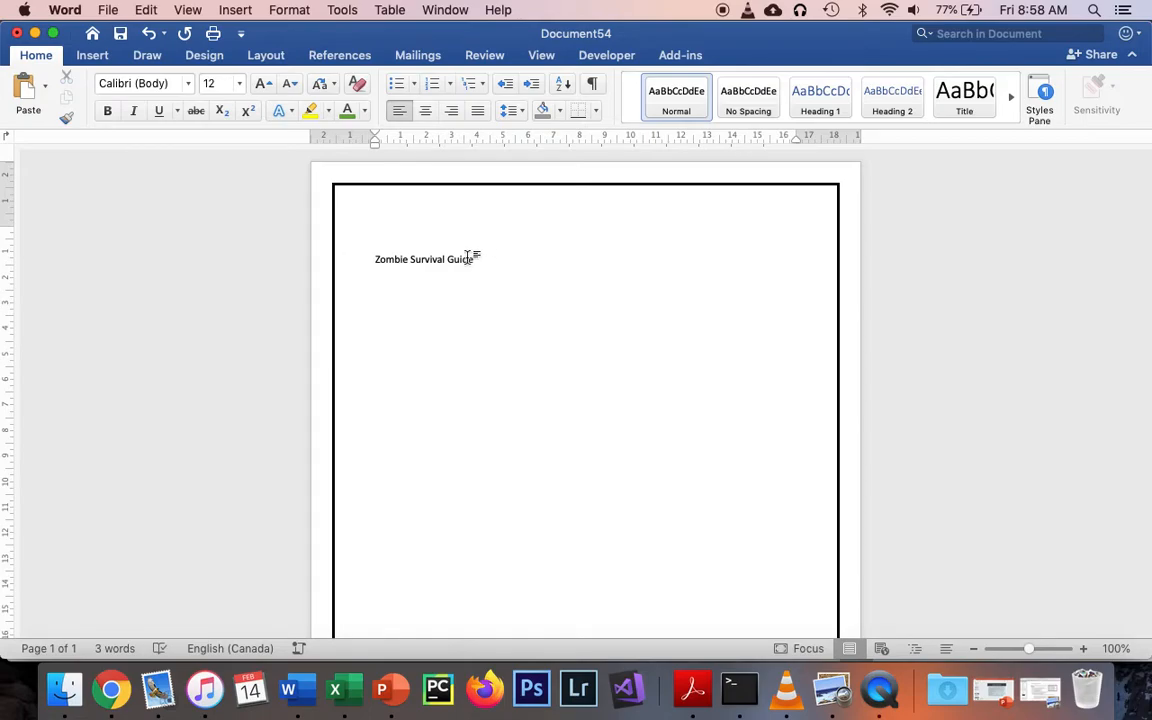
left_click_drag(483, 256, 368, 258)
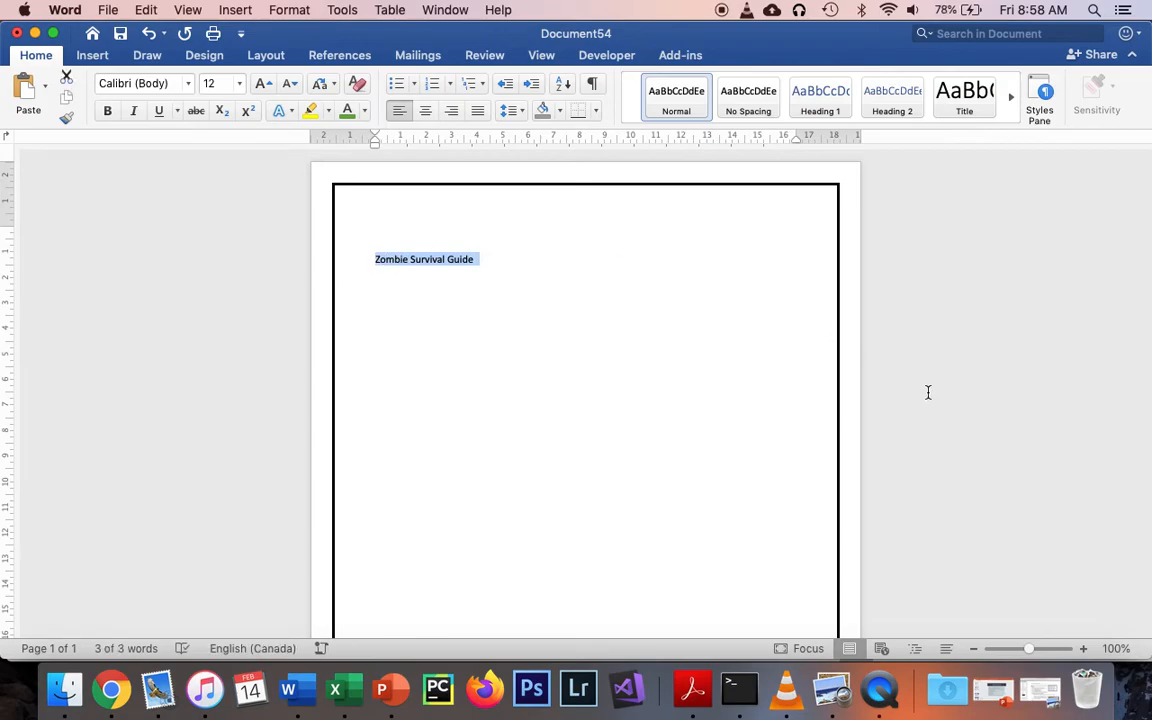
key("cmd+e")
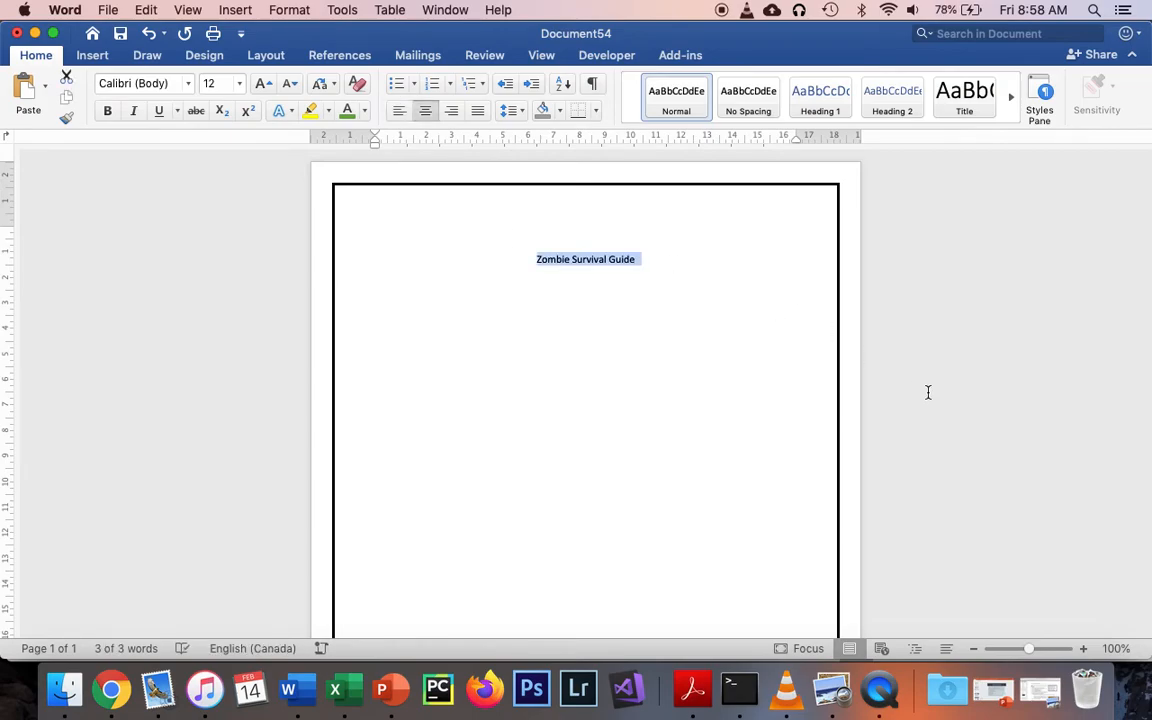
key("super+b")
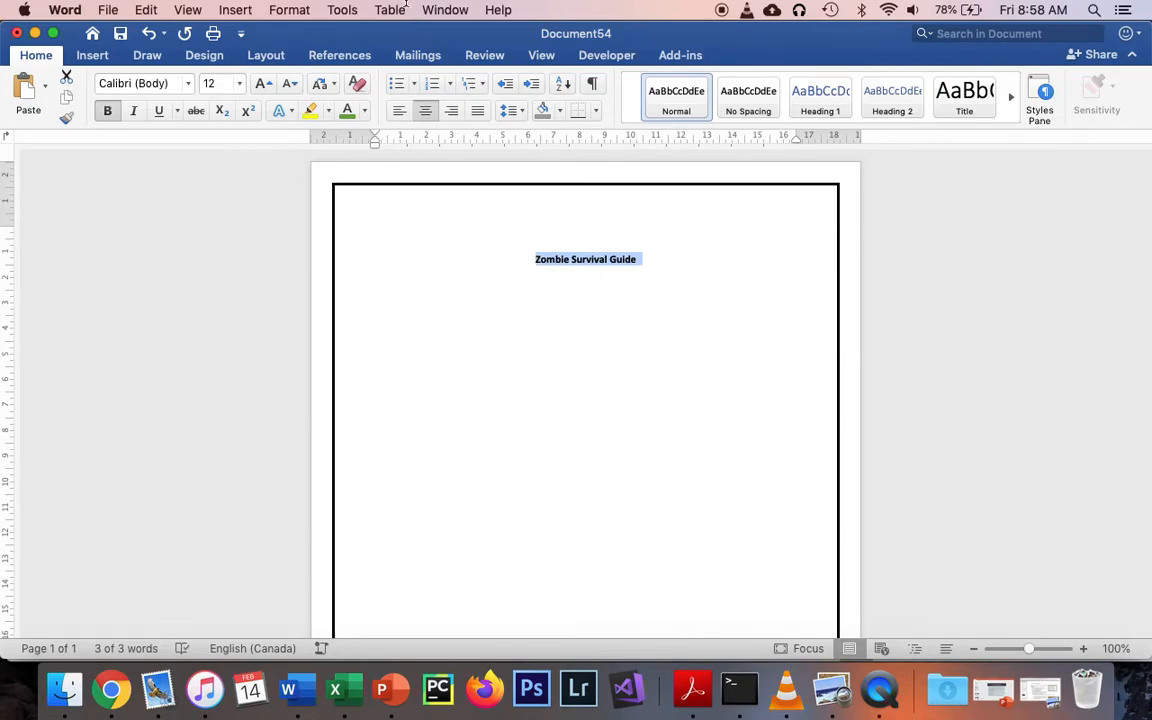
Format the title with small caps and a double underline
left_click(291, 9)
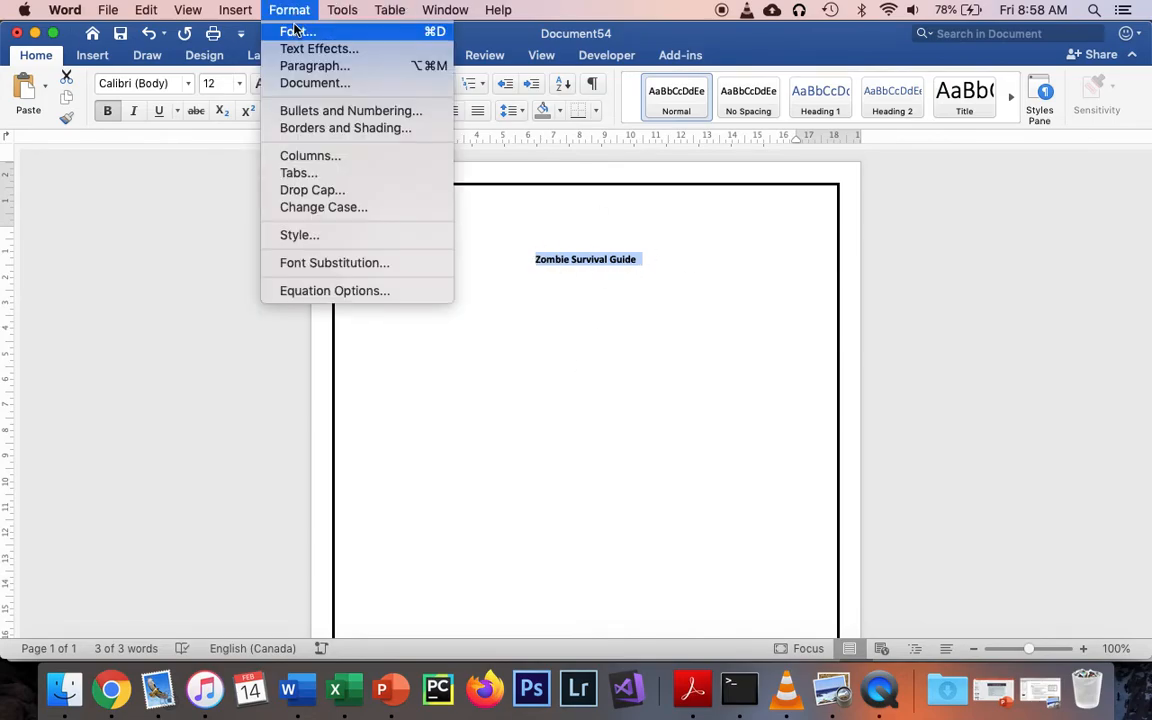
left_click(296, 32)
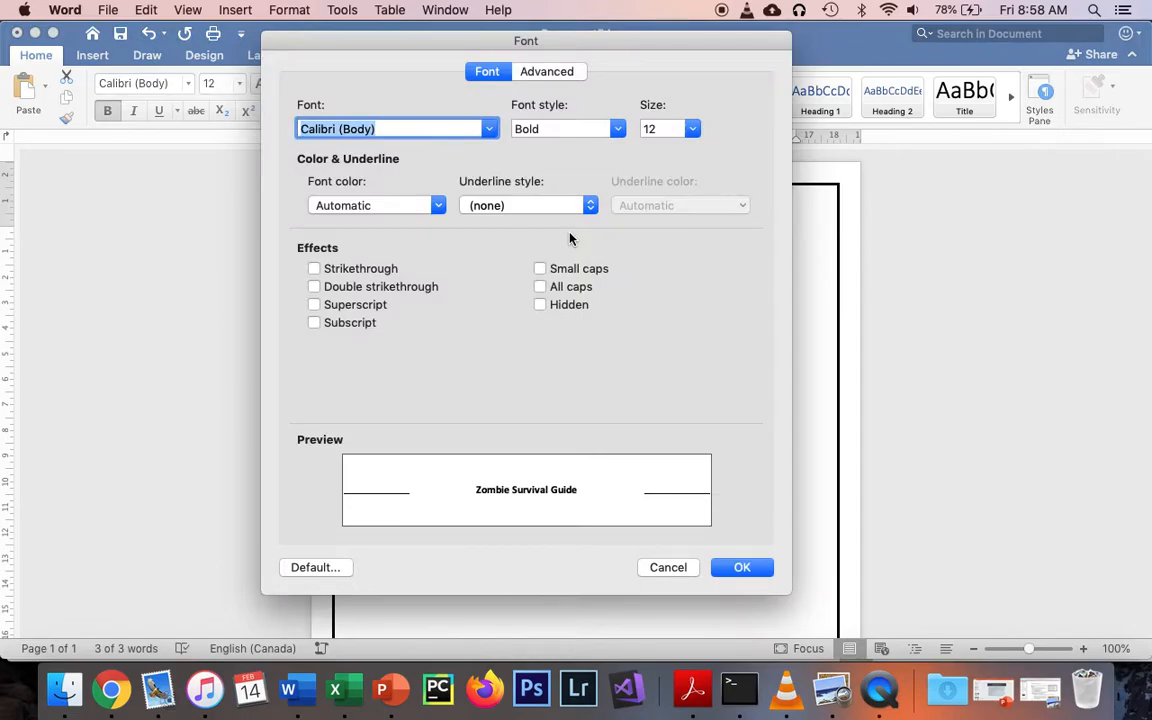
left_click(603, 270)
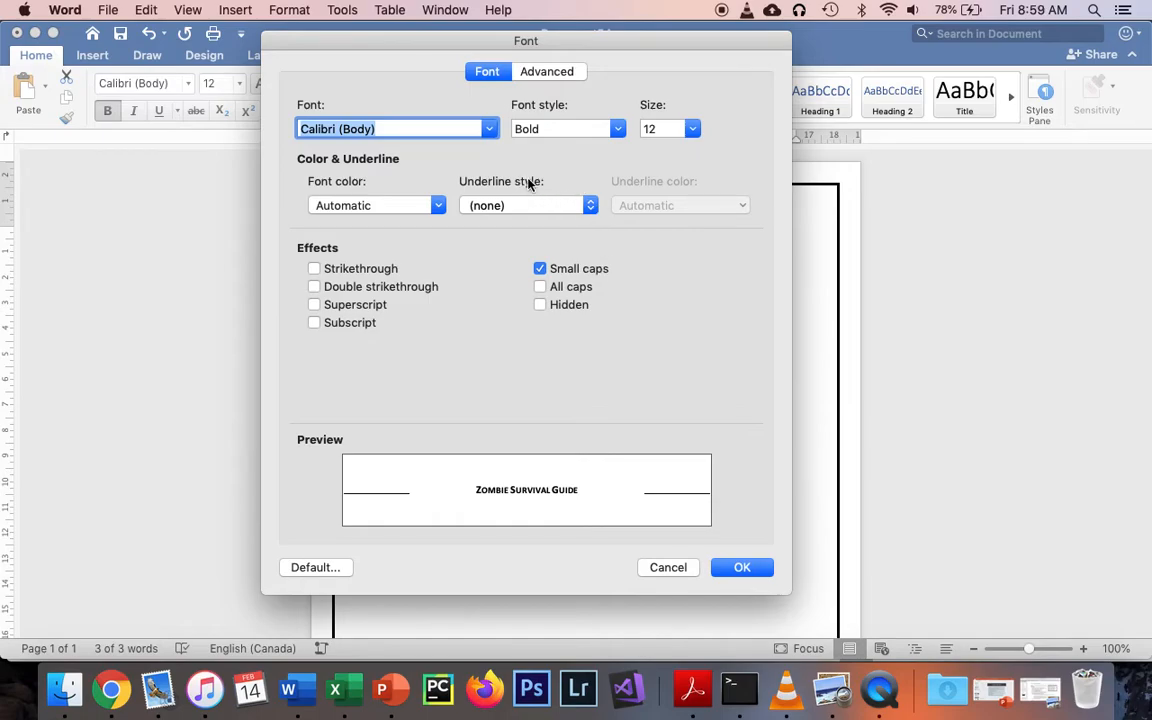
left_click(530, 205)
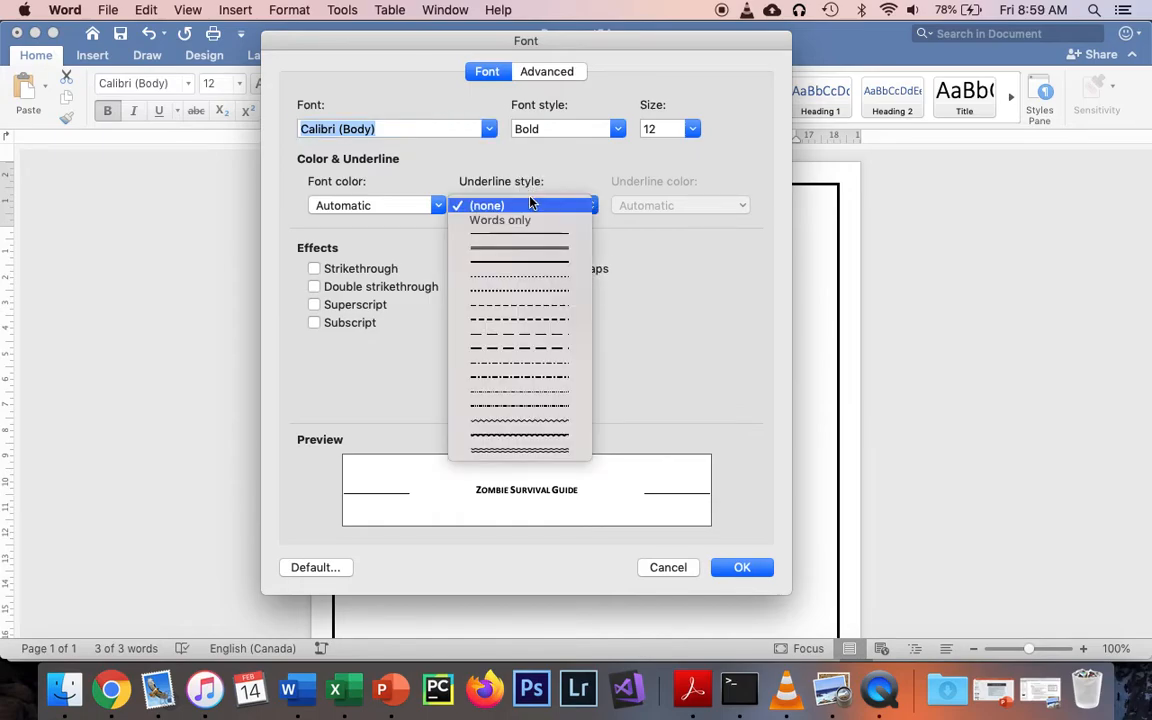
left_click(531, 249)
key("Return")
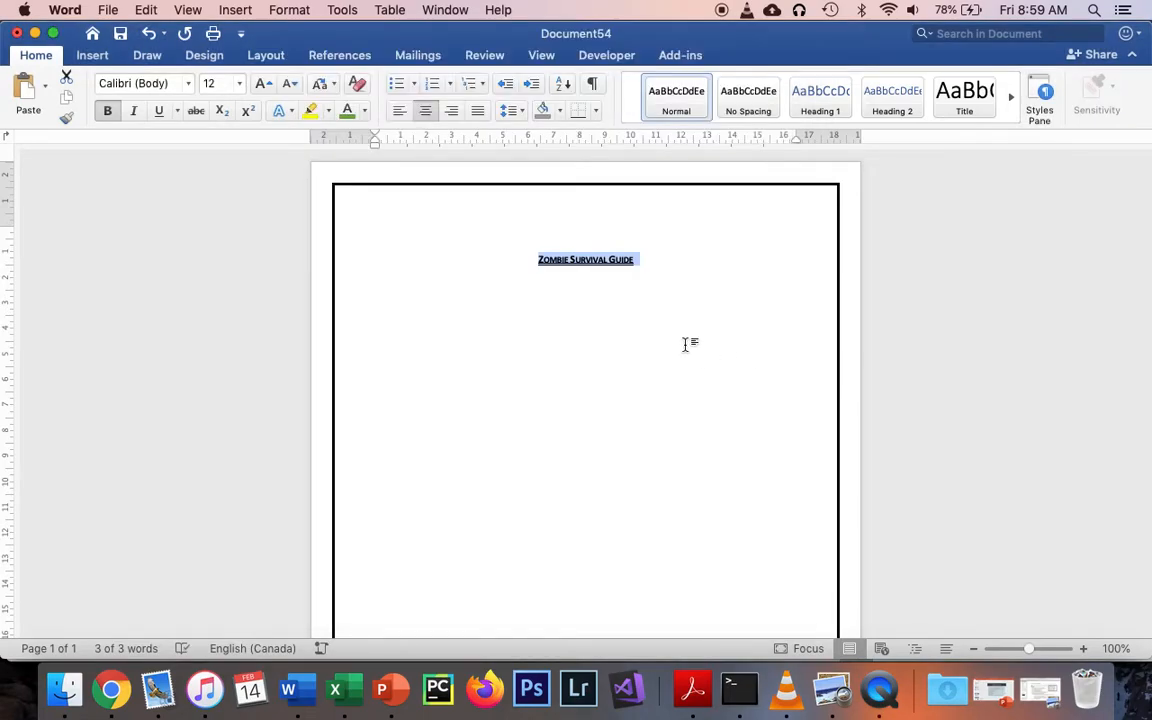
Increase the title's font size to 22 pt
left_click(260, 84)
left_click(260, 84)
left_click(260, 84)
left_click(260, 84)
left_click(260, 84)
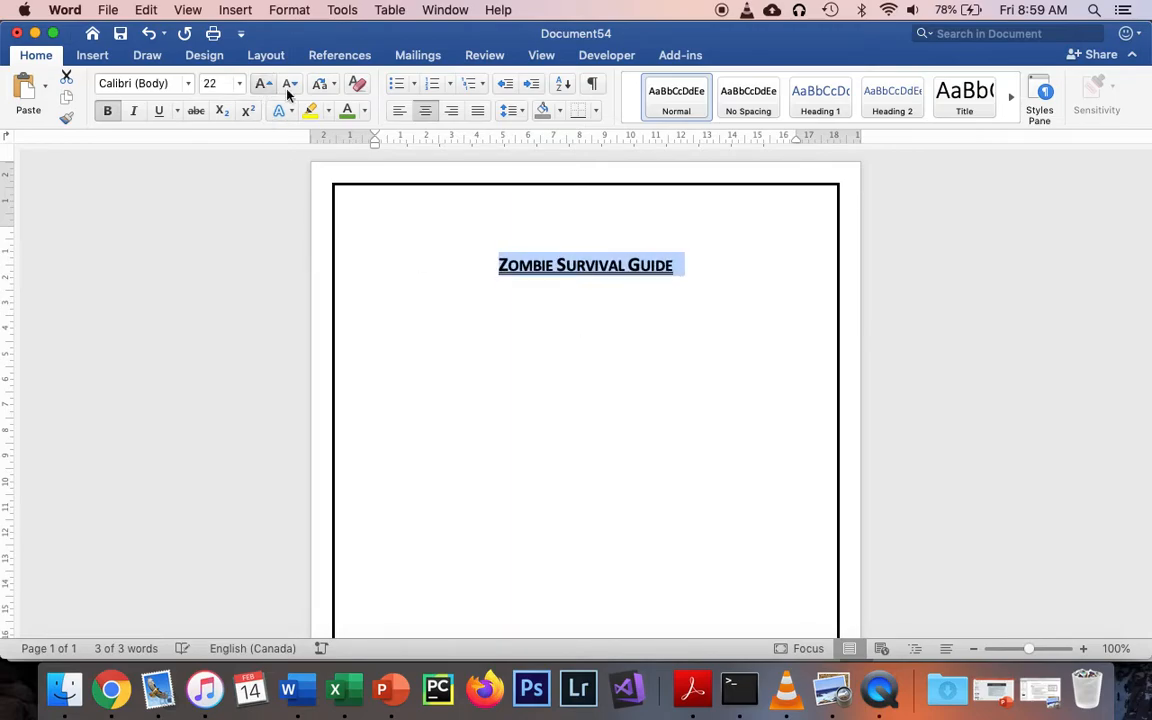
left_click(700, 273)
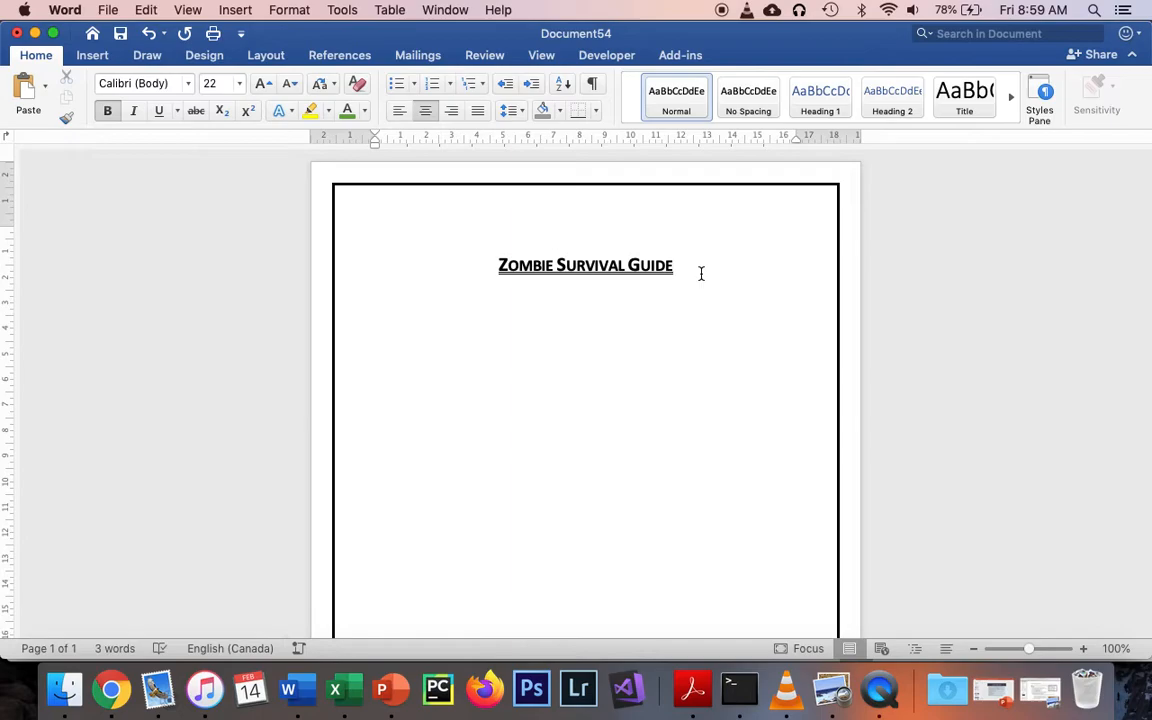
Add a 14 pt byline below the title, starting with "By:" and giving the author's name
key("Return")
left_click(288, 85)
left_click(288, 85)
type("By: Mr. R. Valconi")
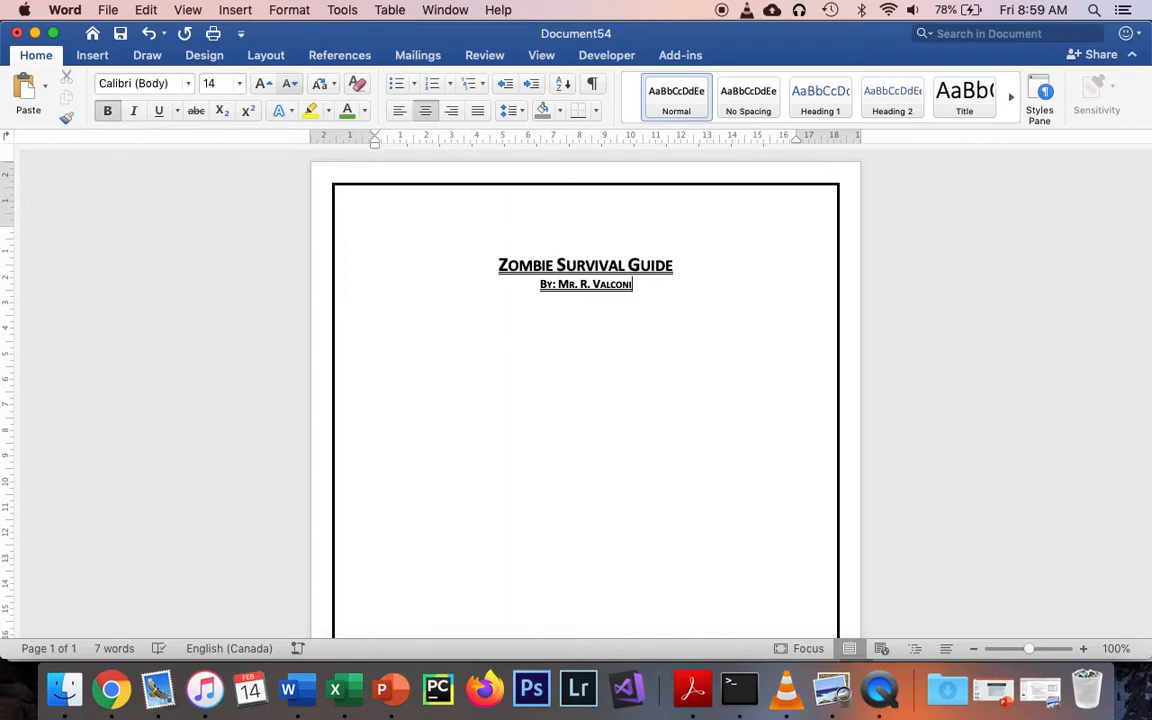
Remove the bold and the underline from the byline
left_click_drag(633, 284, 537, 285)
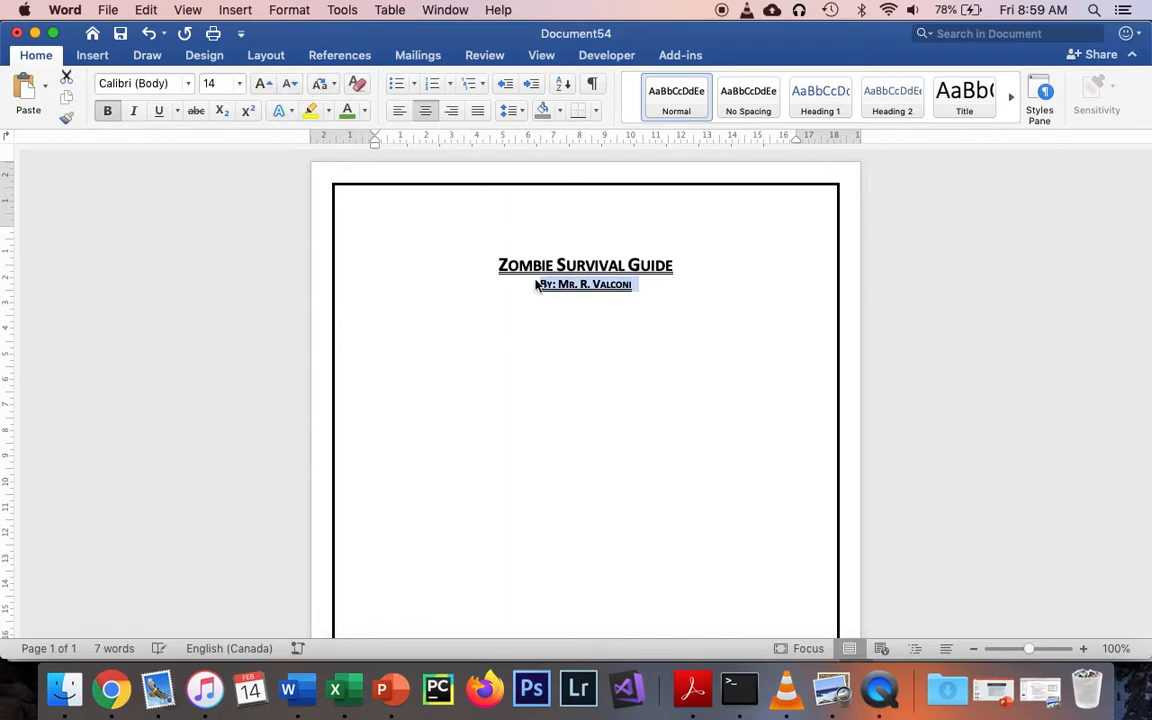
key("super+b")
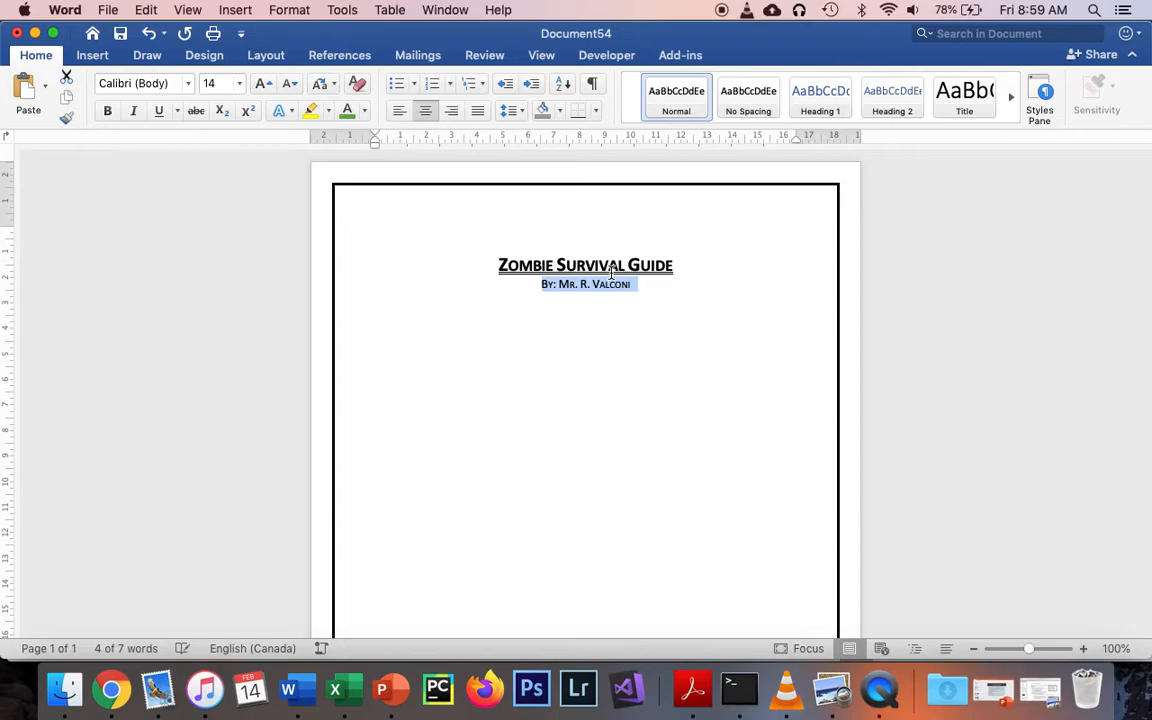
left_click(688, 282)
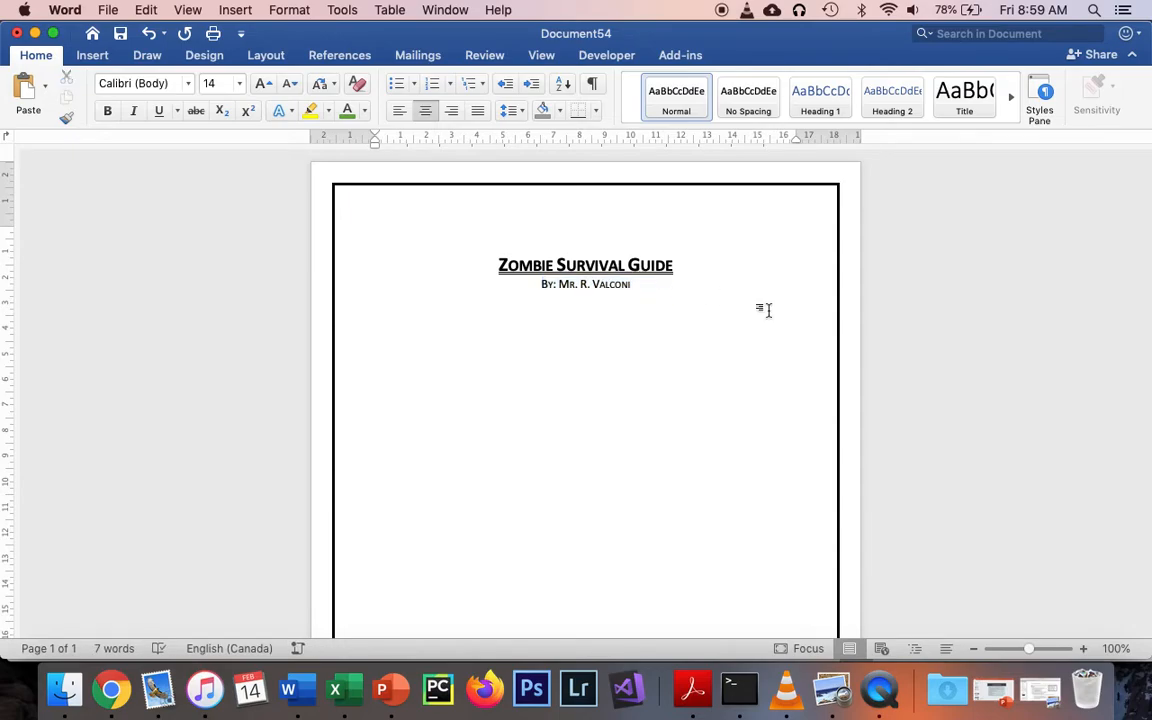
Leave blank lines below the byline and enter the left-aligned heading "The Five Steps to Survival"
key("Return")
left_click(402, 116)
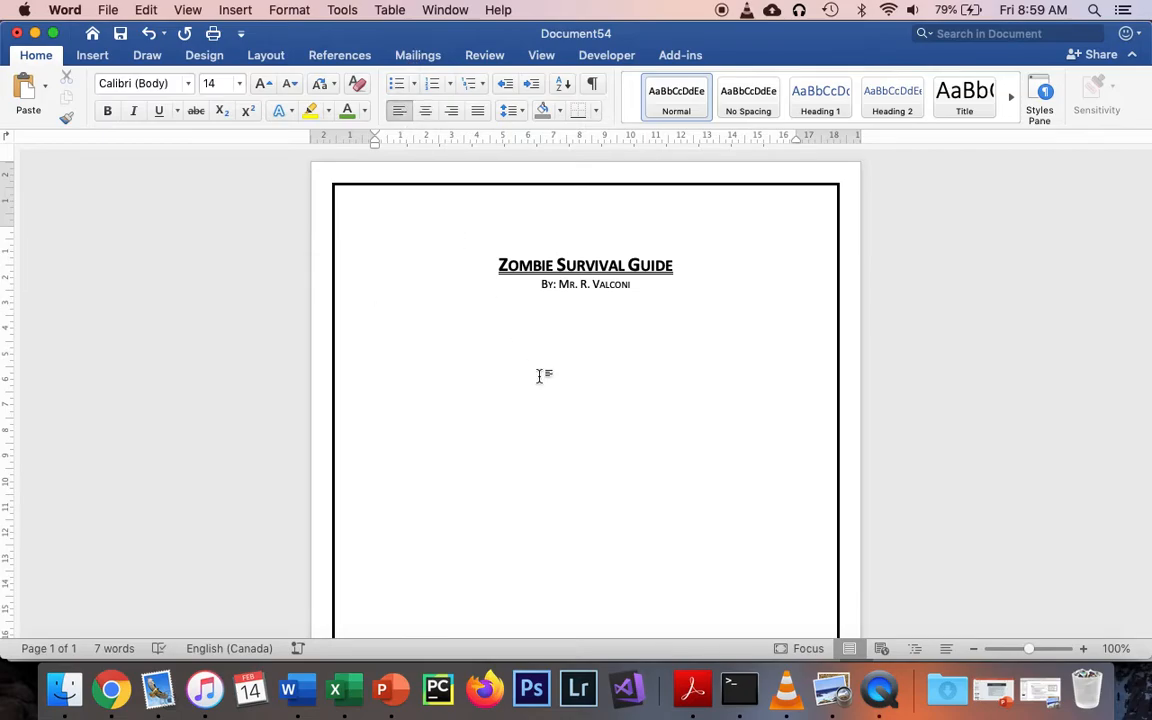
key("Return")
key("Return")
type("The Five")
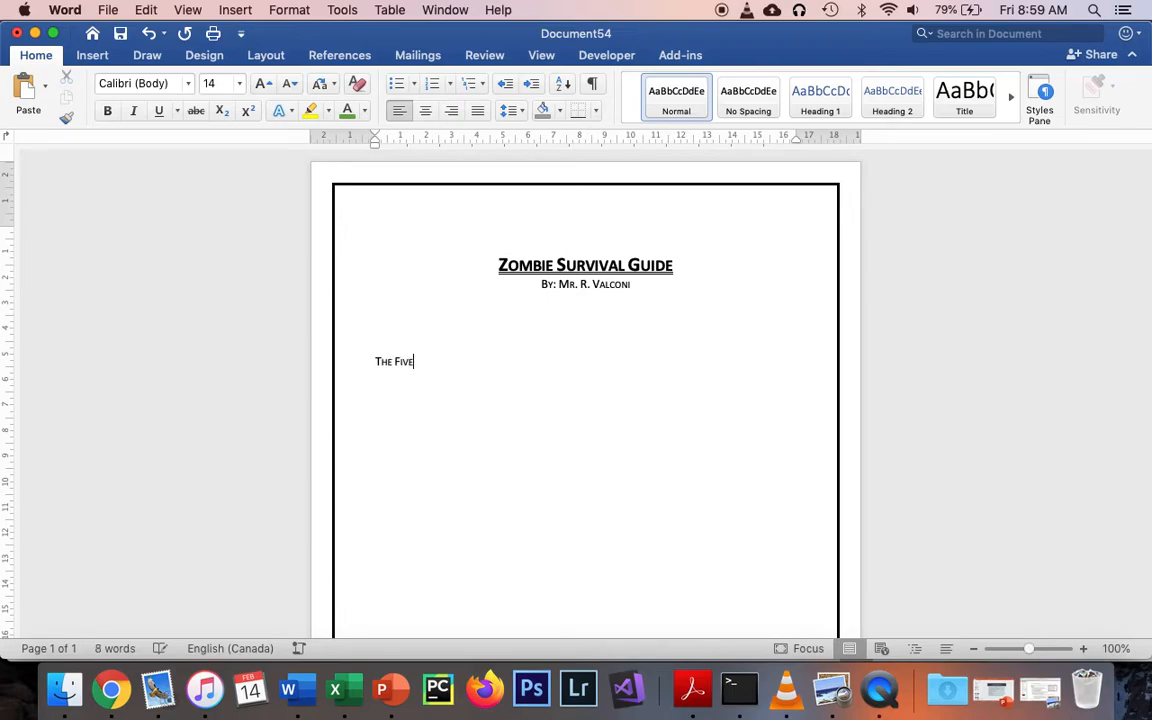
type(" Steps to")
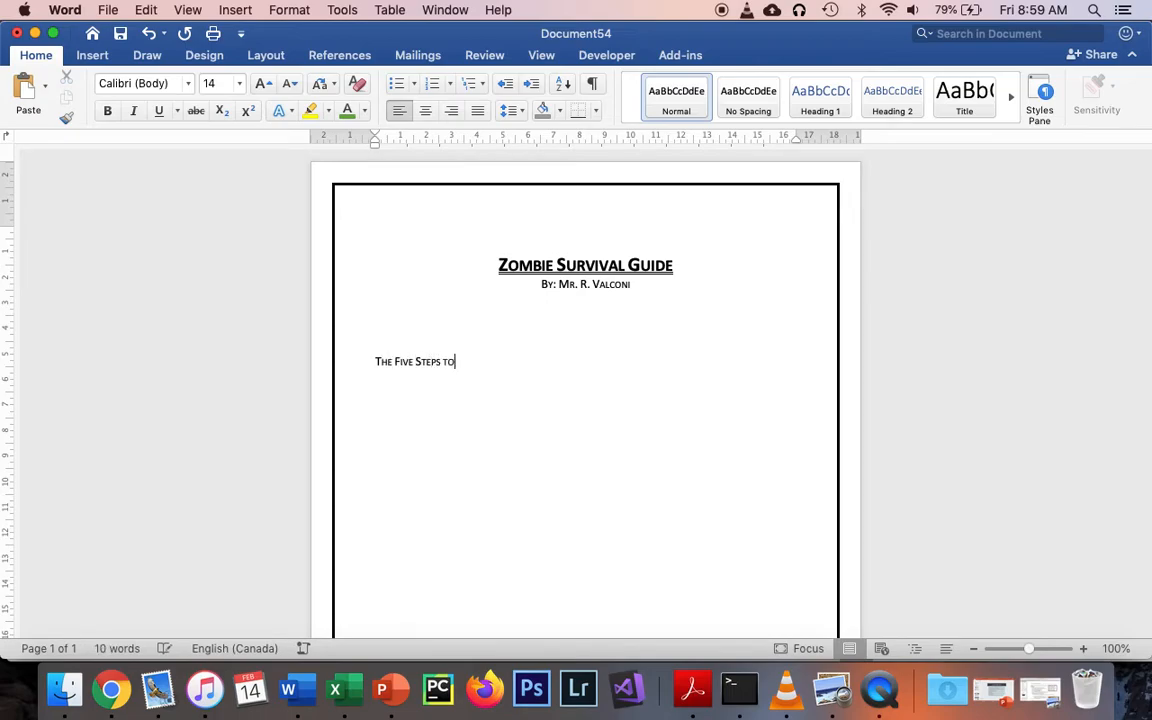
type(" Survival")
Change the initials of "five", "steps" and "survival" in the heading to lowercase and end it with a colon
left_click(464, 359)
key("BackSpace")
type("s")
left_click(419, 358)
key("BackSpace")
type("s")
left_click(401, 358)
key("BackSpace")
type("f")
left_click(514, 365)
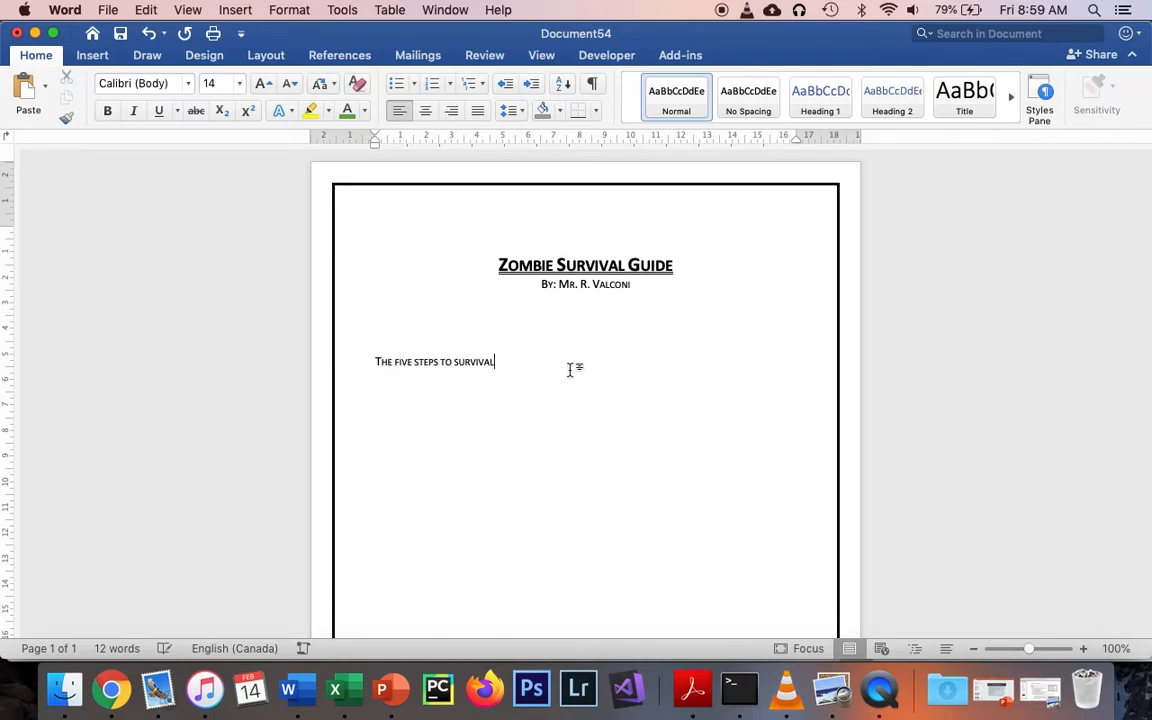
type(":")
Make the heading "The five steps to survival:" bold
left_click(359, 364)
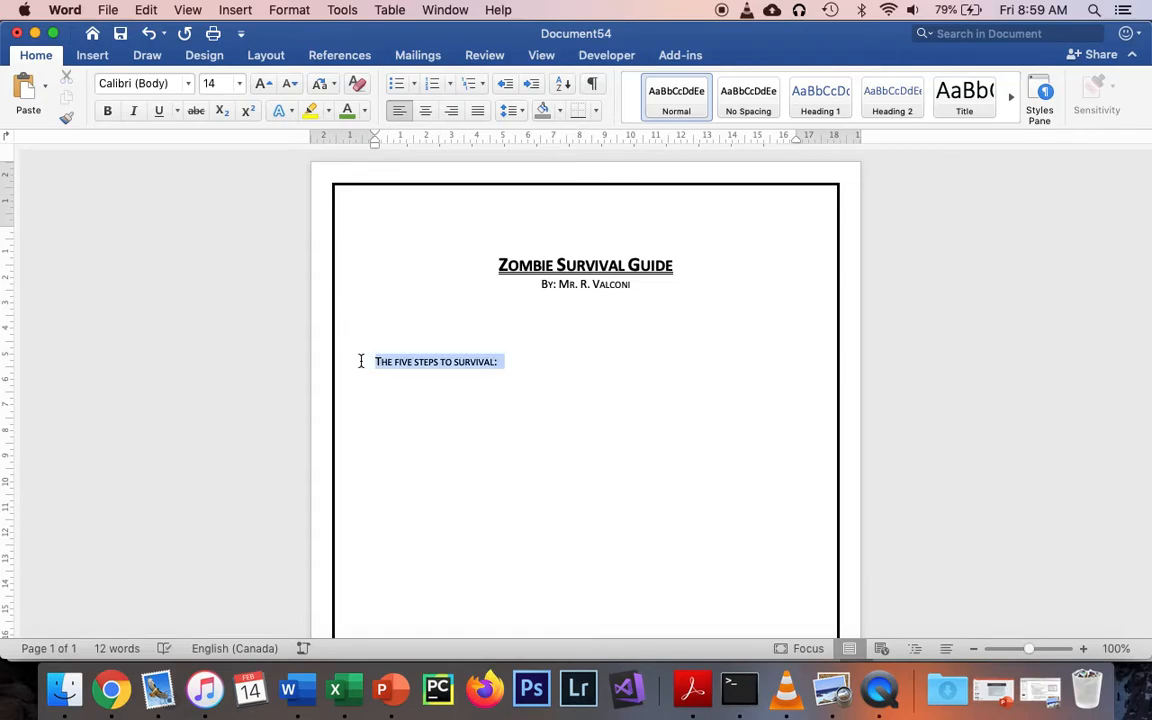
key("BackSpace")
key("super+z")
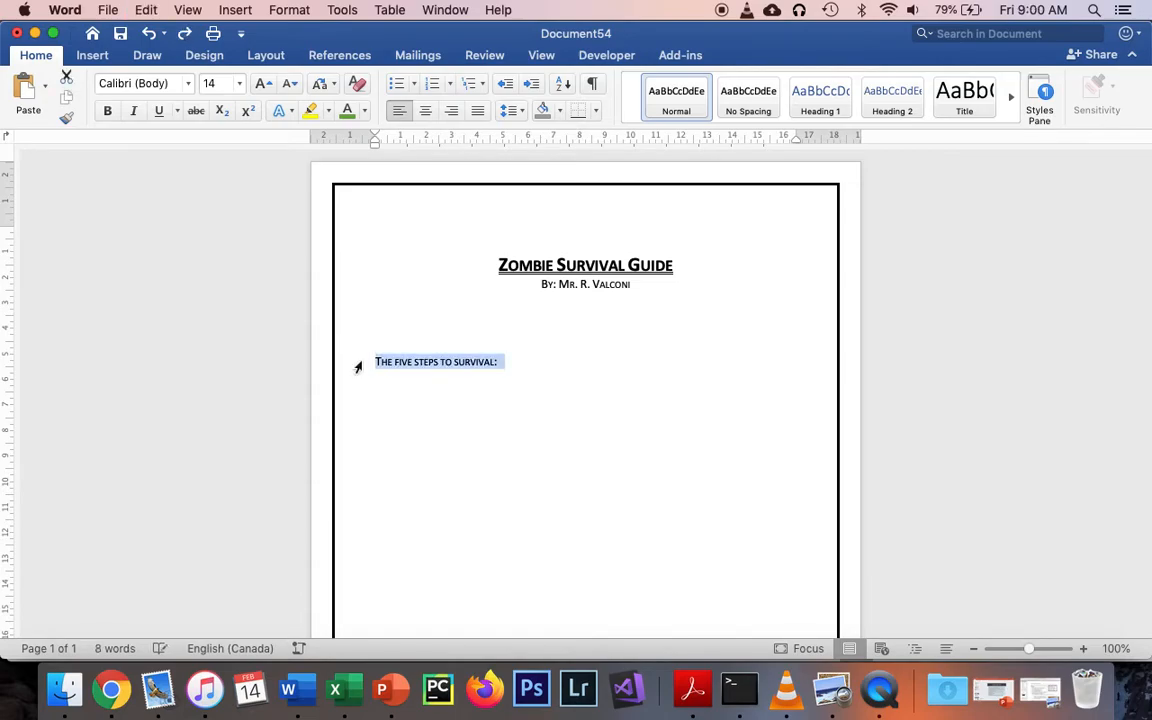
key("super+b")
left_click(561, 364)
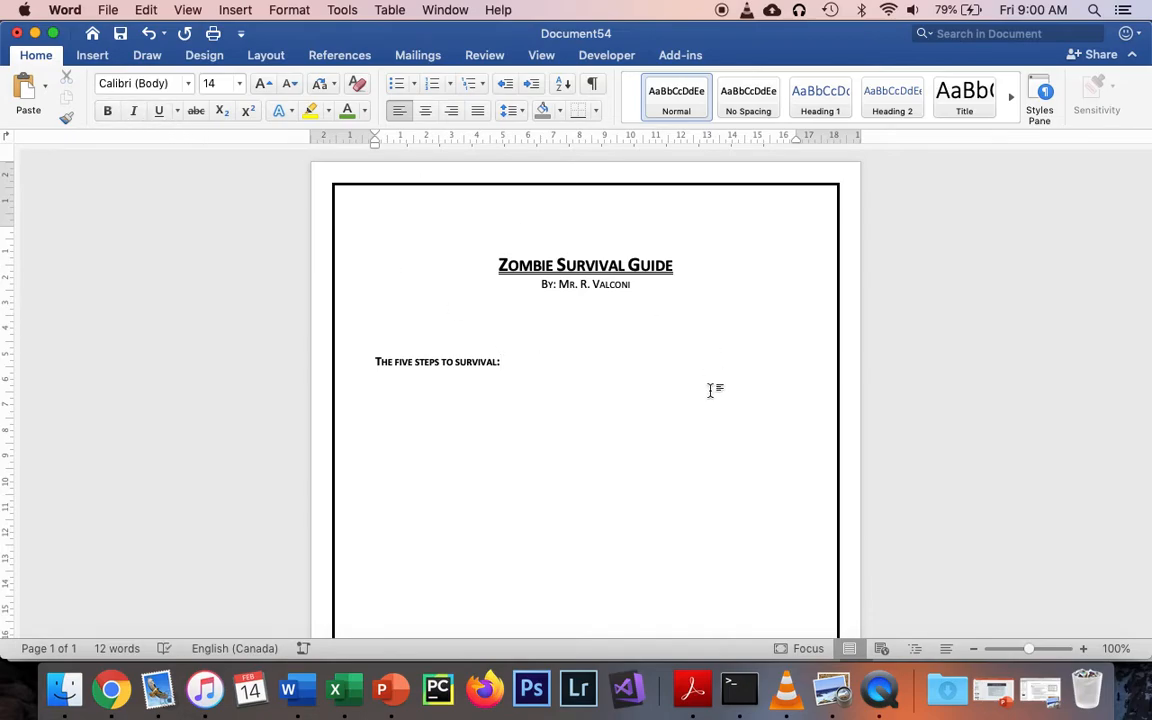
Start a numbered list under the heading with the first item "Don't Travel Alone"
key("Return")
left_click(441, 92)
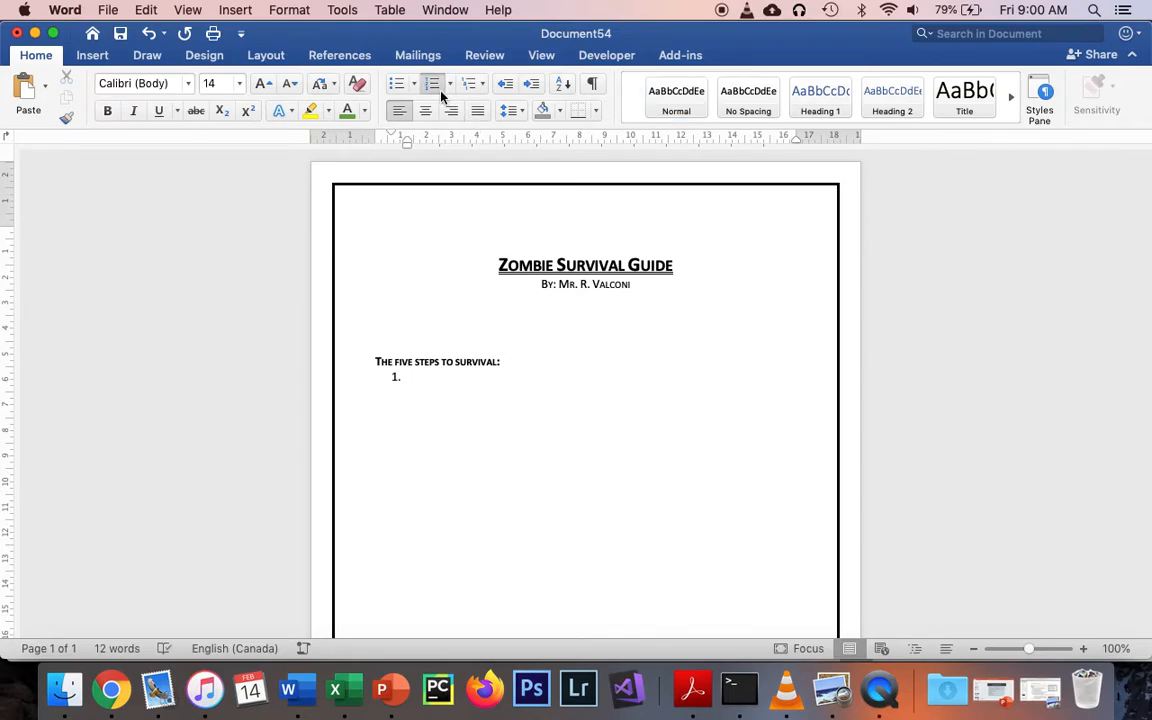
type("Don't Travel Alone")
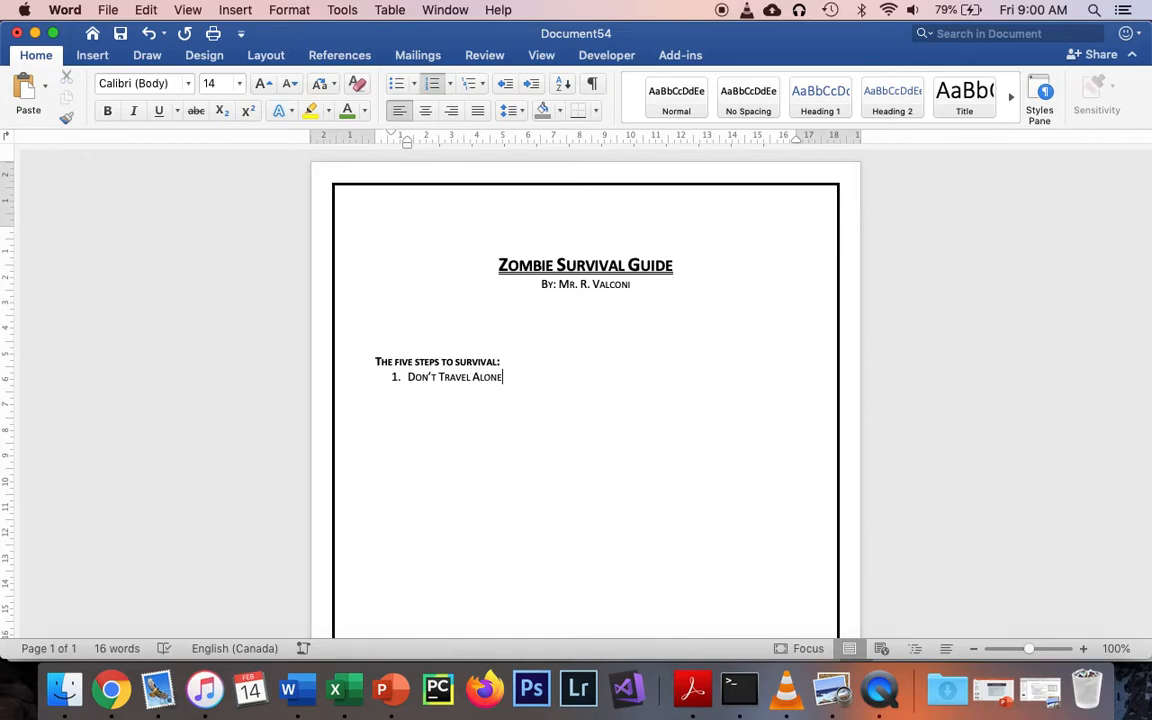
Add "Always Carry Protection" and "Don't Go Out at Night" as the second and third list items
key("Return")
type("Always Carry P")
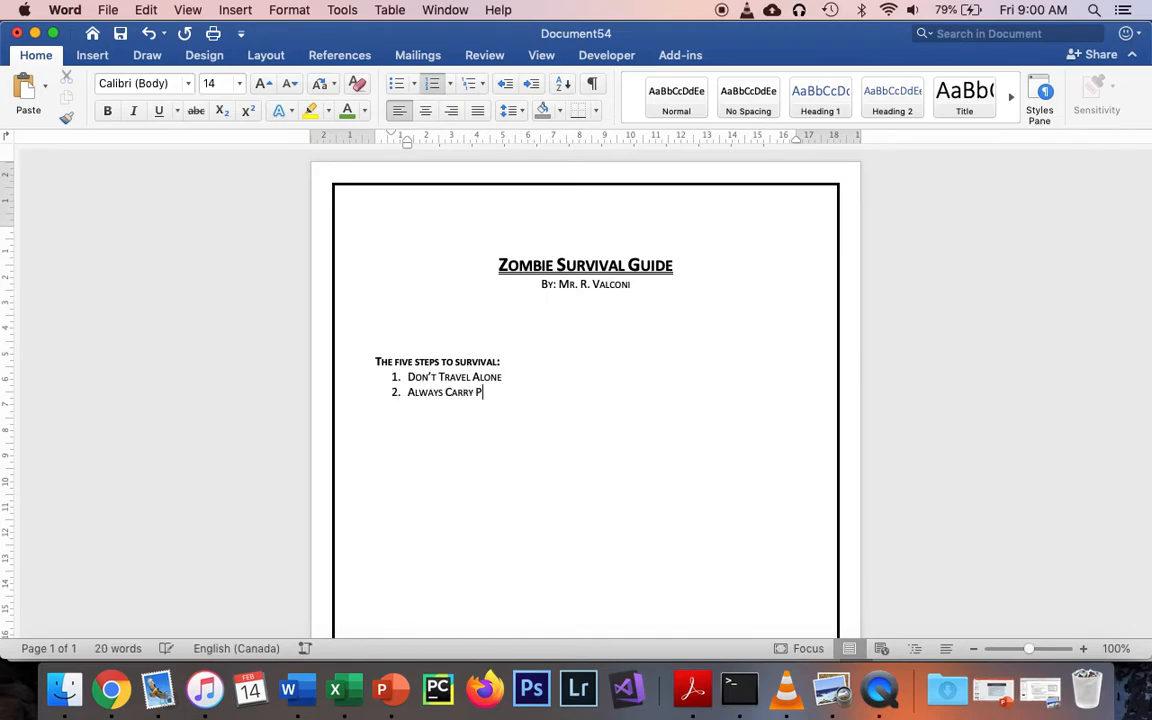
type("rotection")
key("Return")
type("Don't Go Out at Night")
Add "Train Your Cardio – Outrunning a zombie is key." as the fourth item of the numbered list
key("Return")
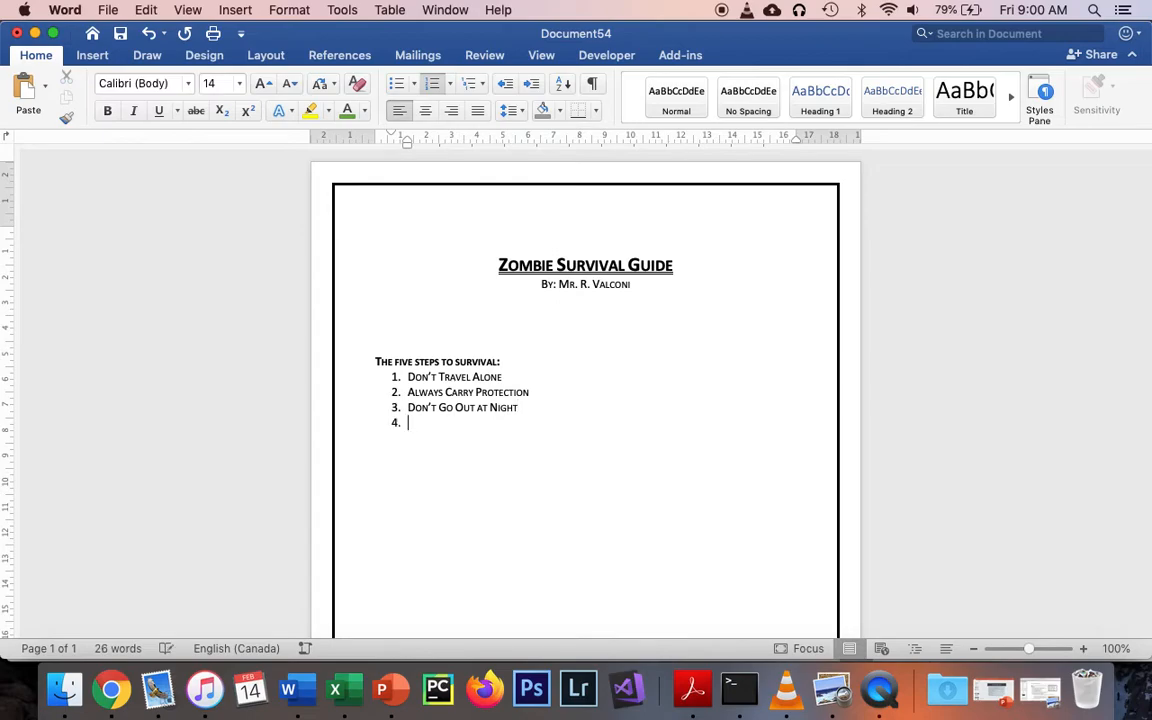
type("Train Your Cardio - O")
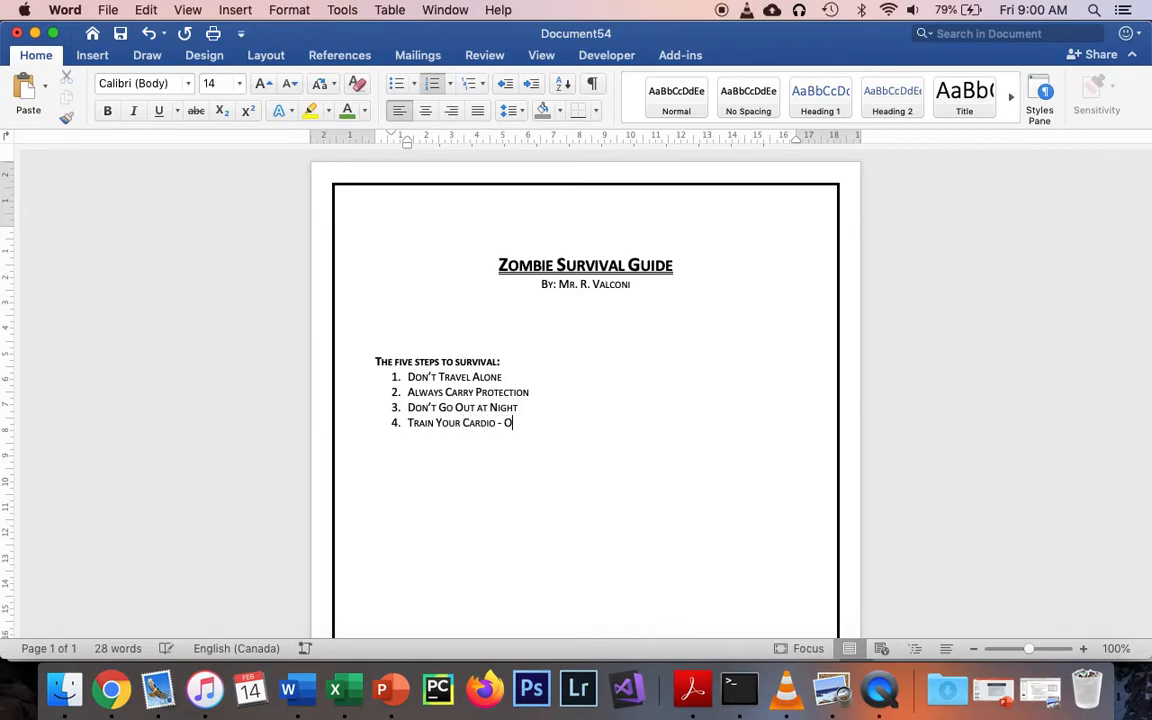
type("utrunning A zombie")
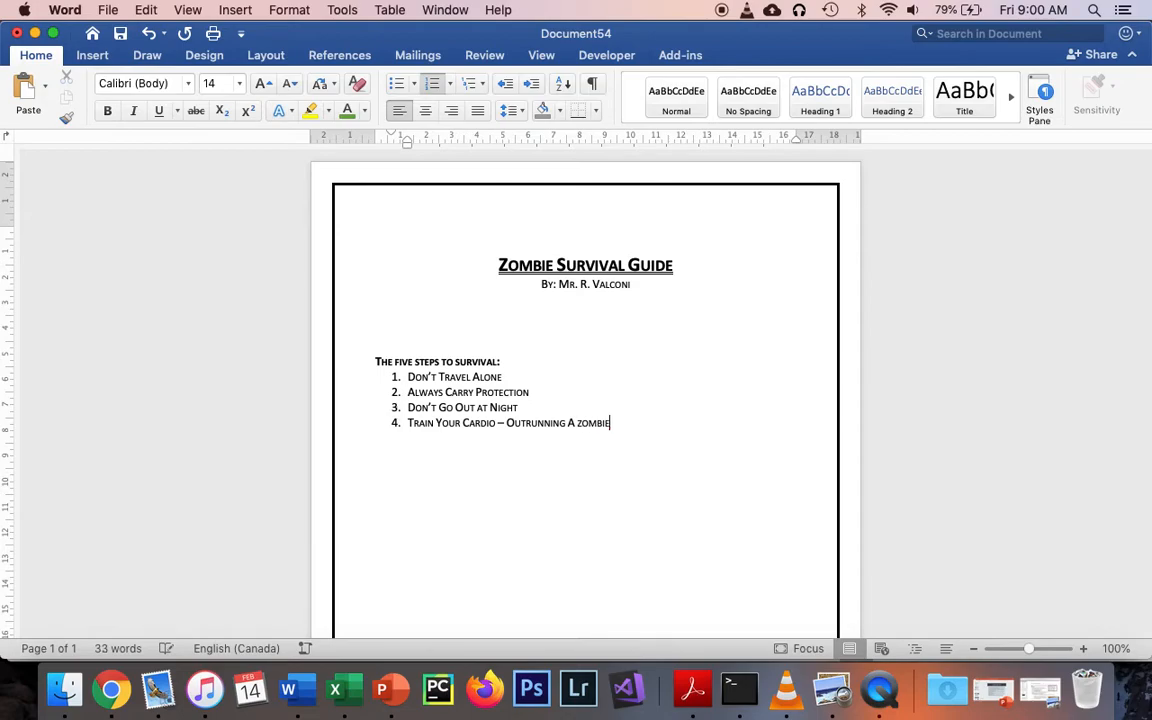
type(" is key.")
Add "Beware of small spaces." as the fifth item of the numbered list
key("Return")
type("Bewar")
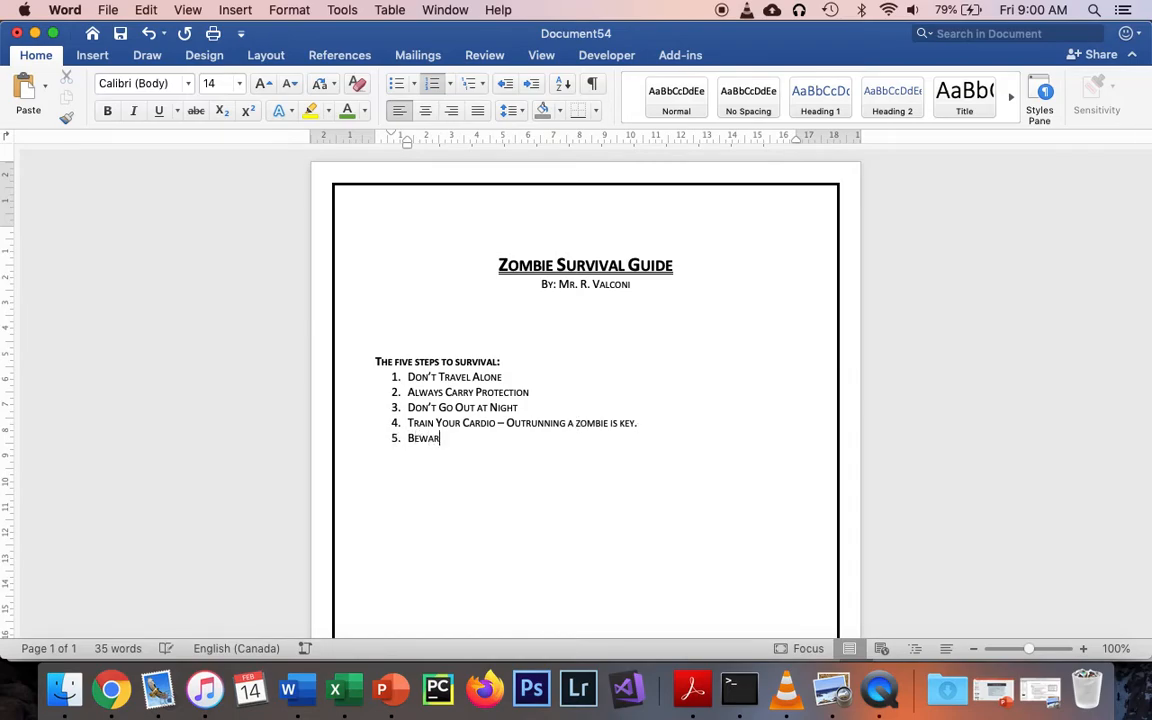
type("e of Small")
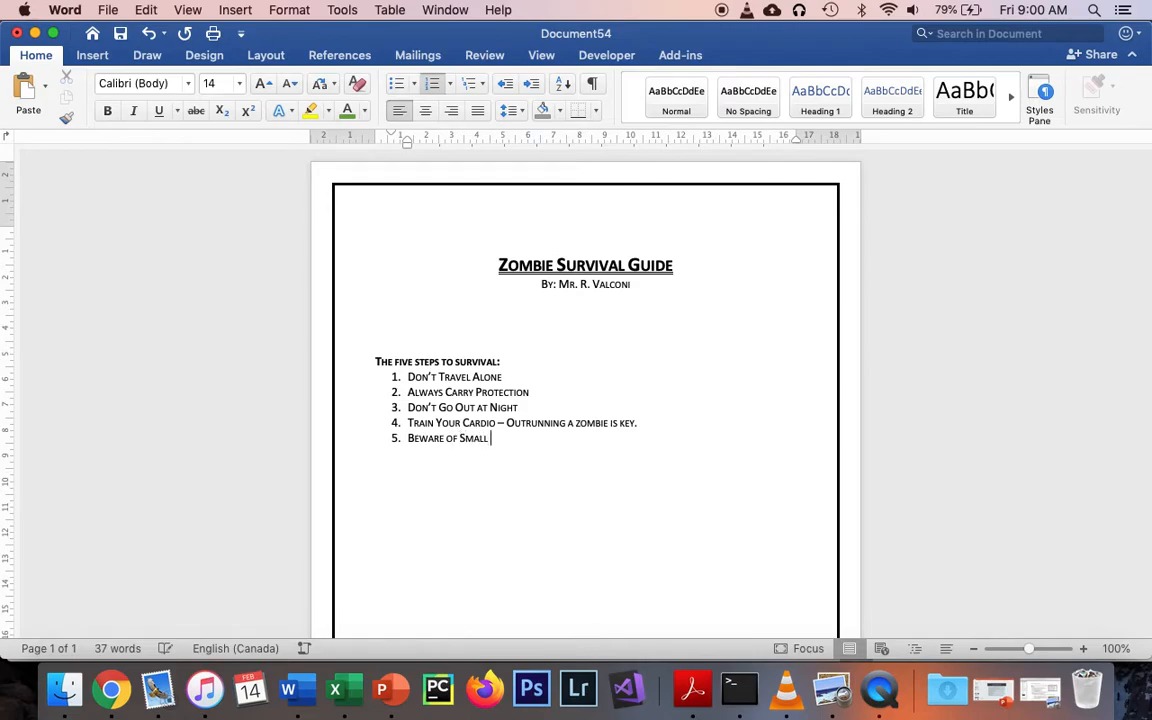
key("BackSpace")
key("BackSpace")
key("BackSpace")
key("BackSpace")
key("BackSpace")
type("s")
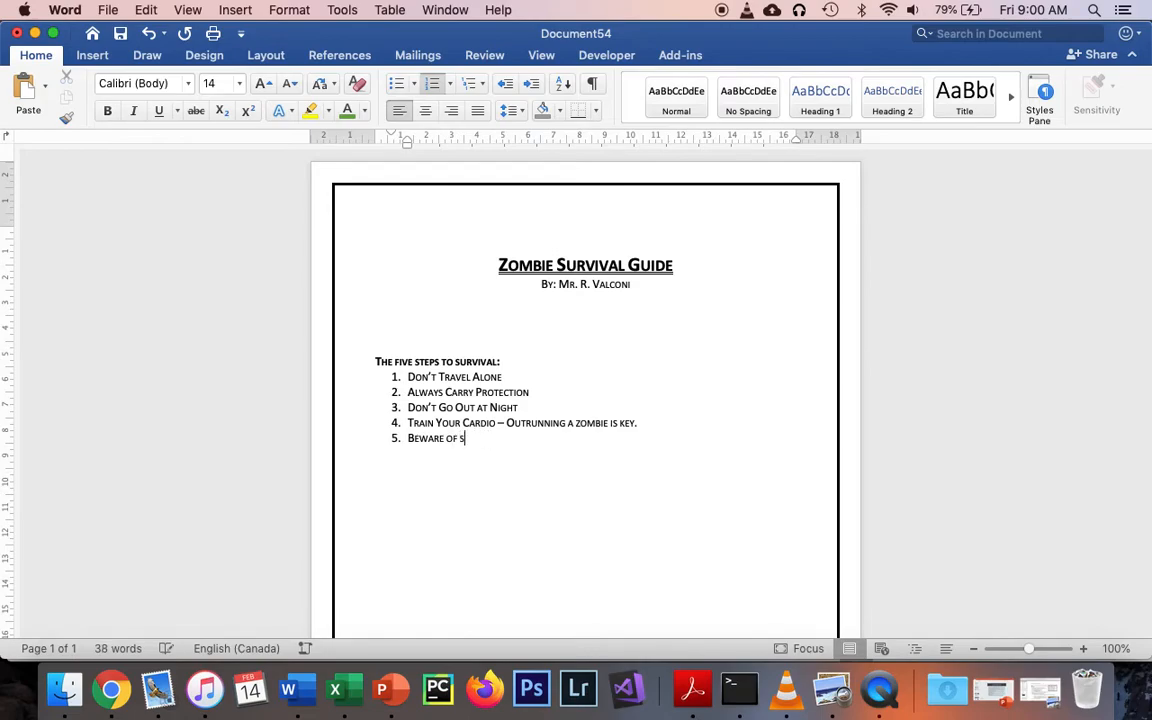
type("mall spaces.")
Change the font effect of all five numbered list items from small caps to All caps
left_click_drag(532, 437, 368, 342)
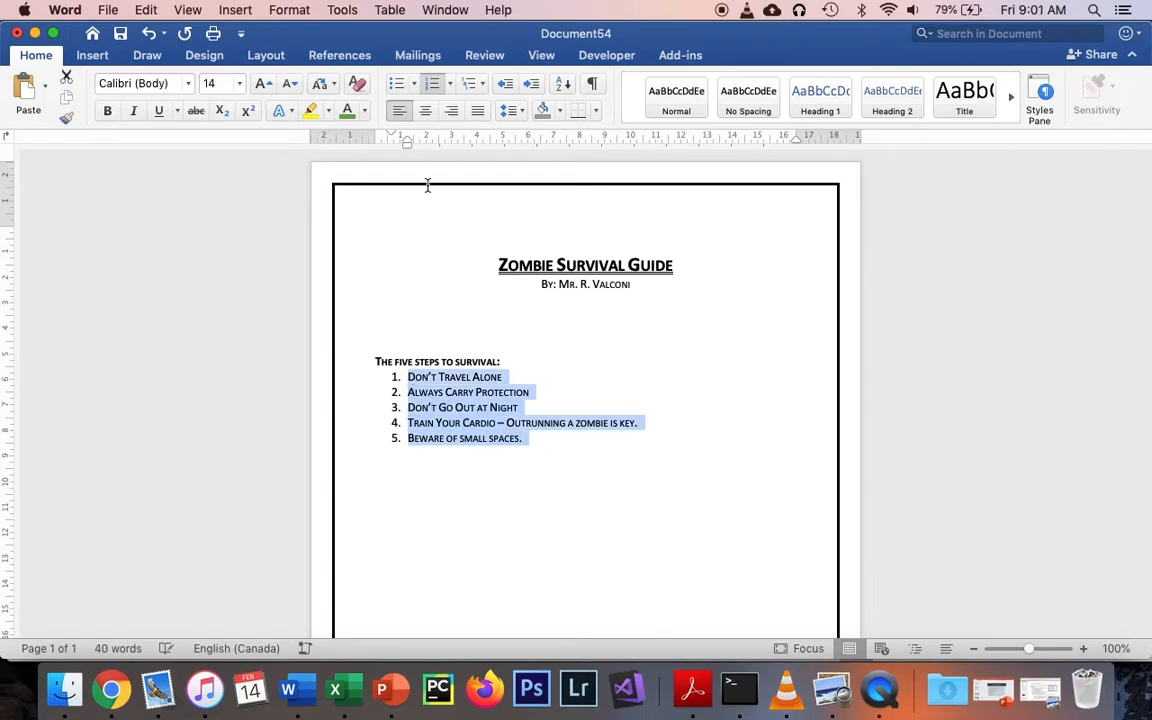
left_click(289, 10)
left_click(273, 32)
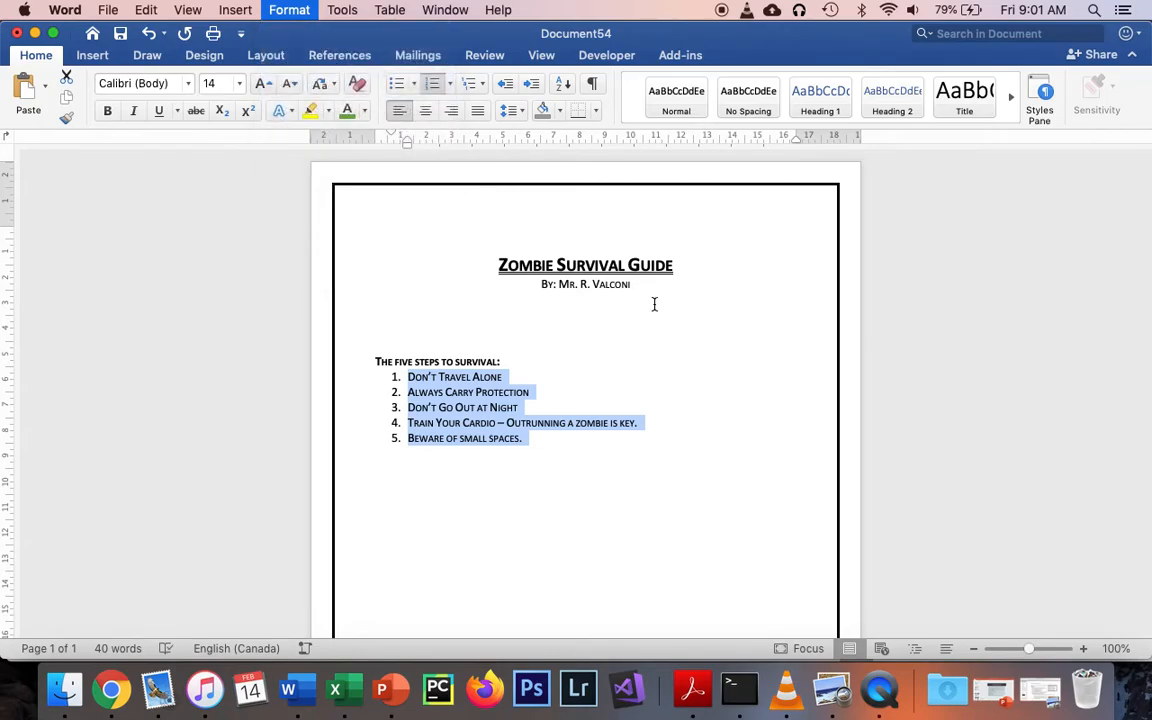
key("super+d")
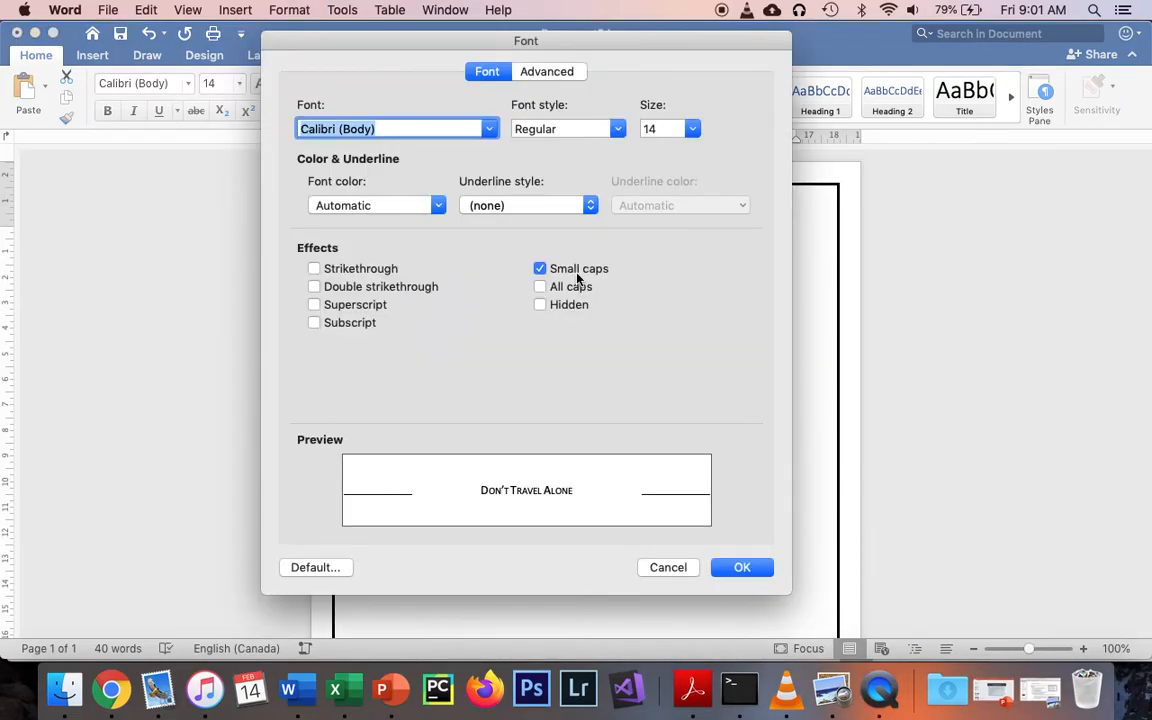
left_click(540, 287)
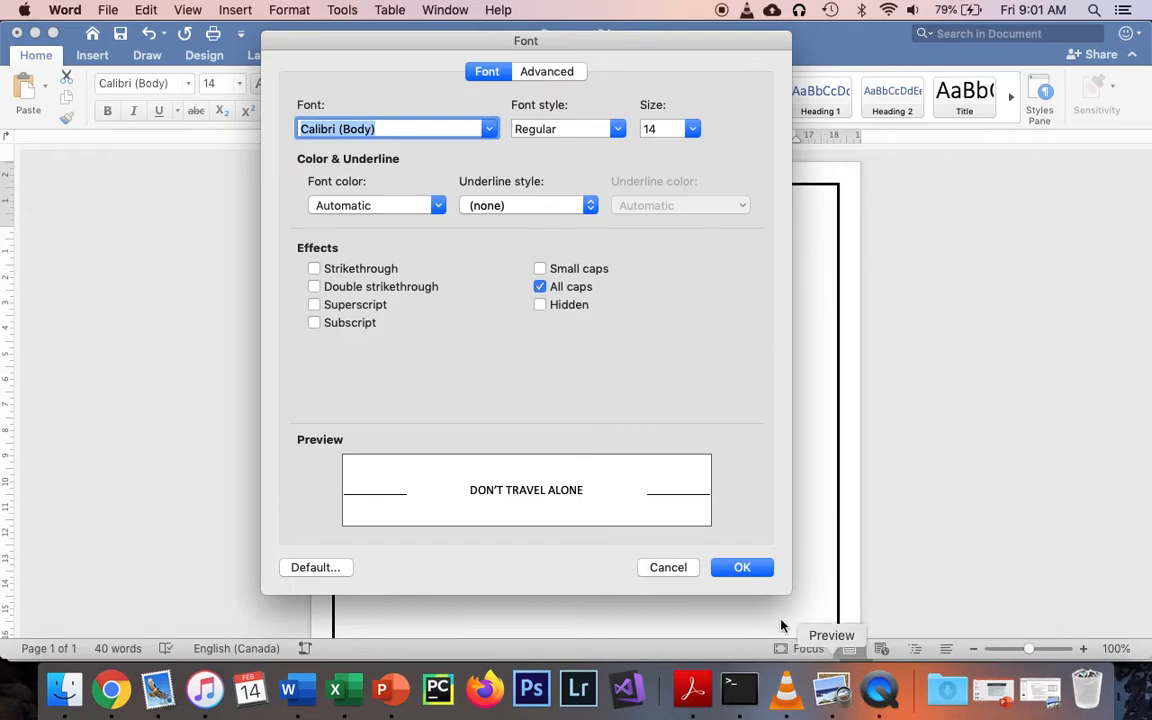
left_click(750, 573)
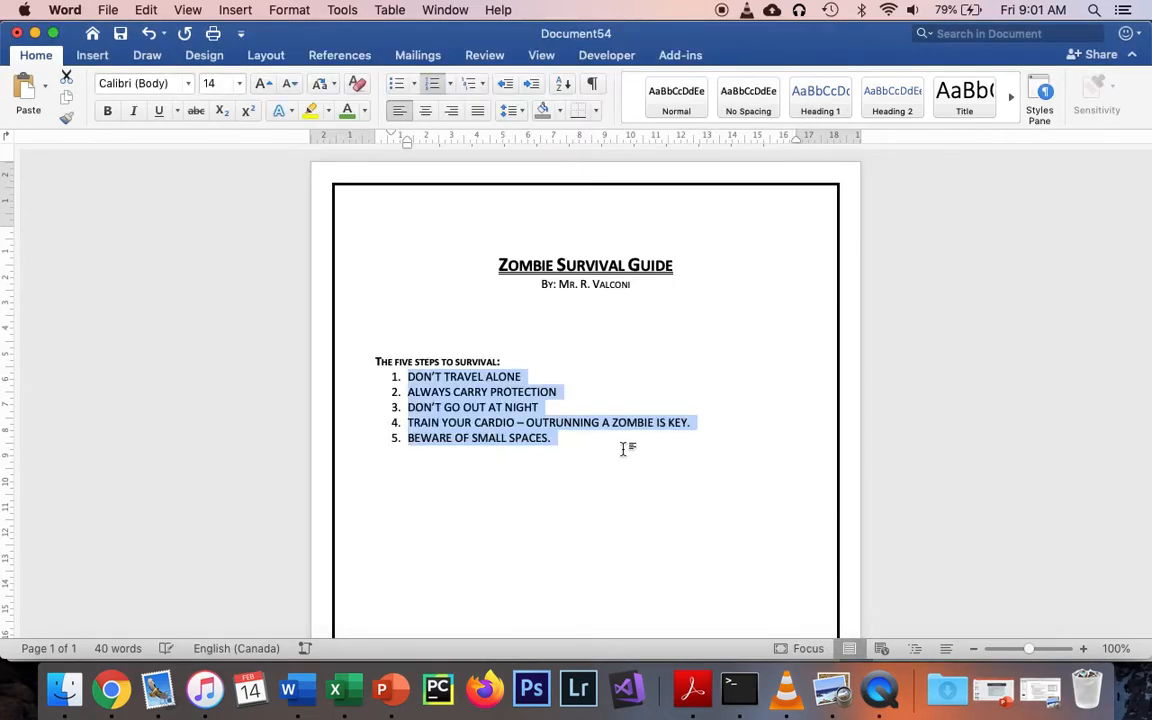
End the numbered list and insert a table with two columns and four rows below it, leaving a blank line between
left_click(622, 448)
key("Return")
key("Return")
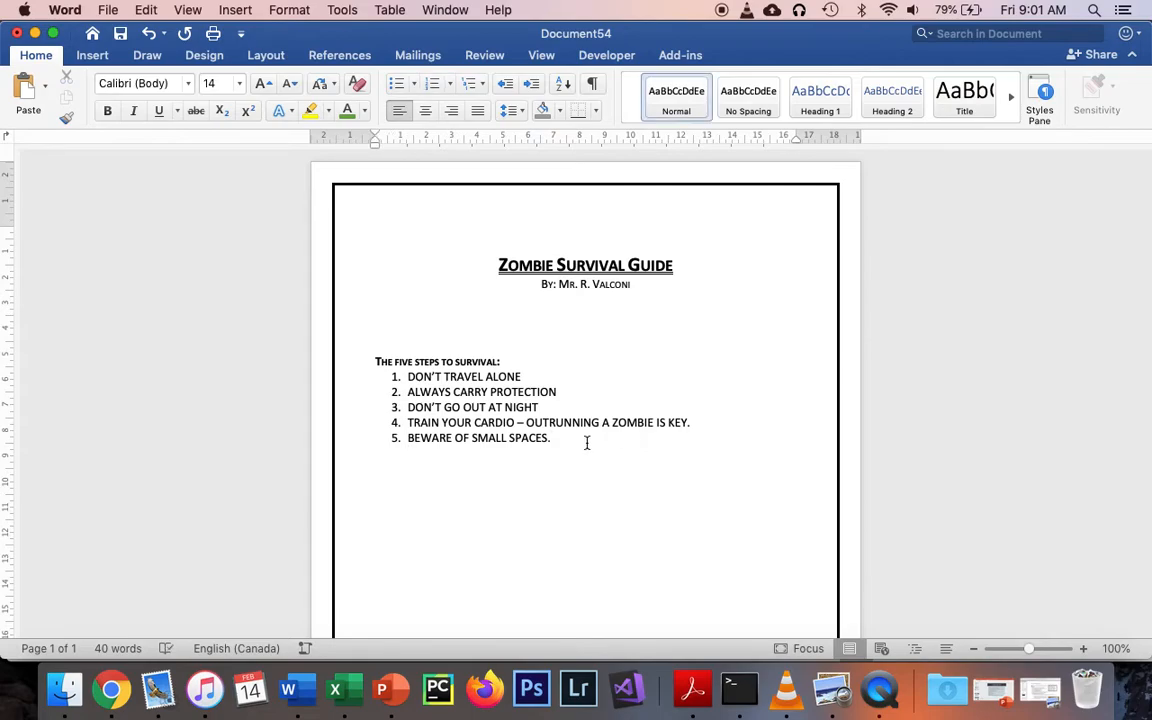
scroll(588, 442, "down", 2)
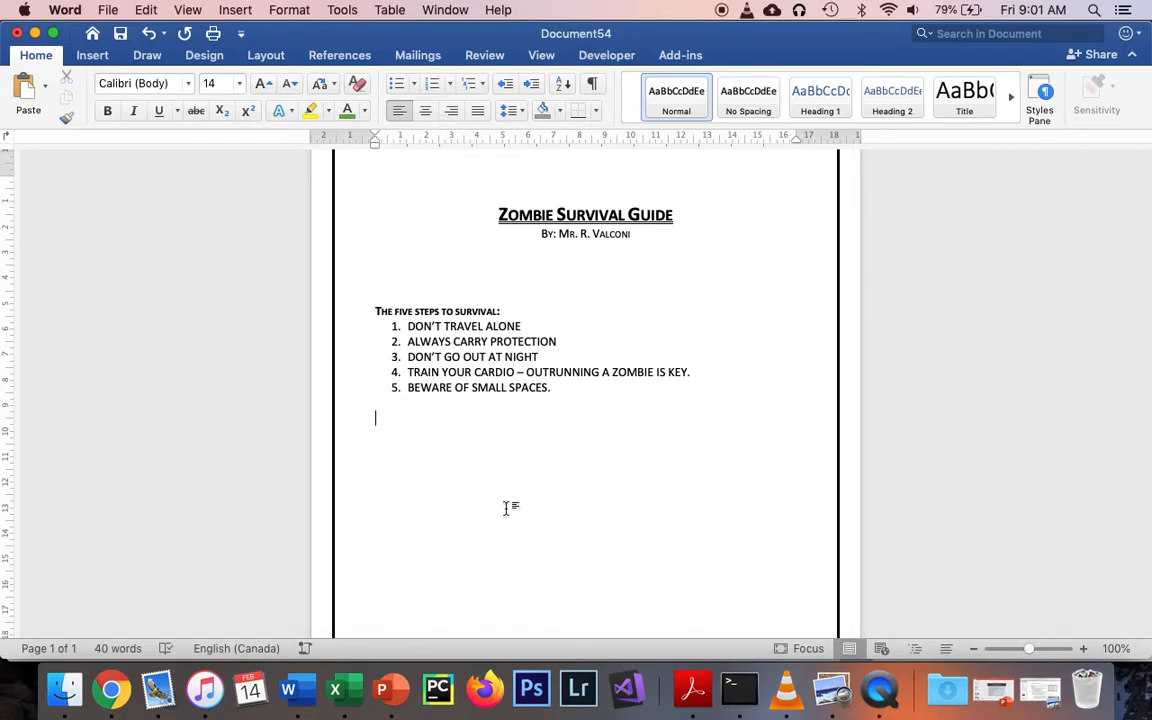
key("Return")
left_click(97, 55)
left_click(93, 88)
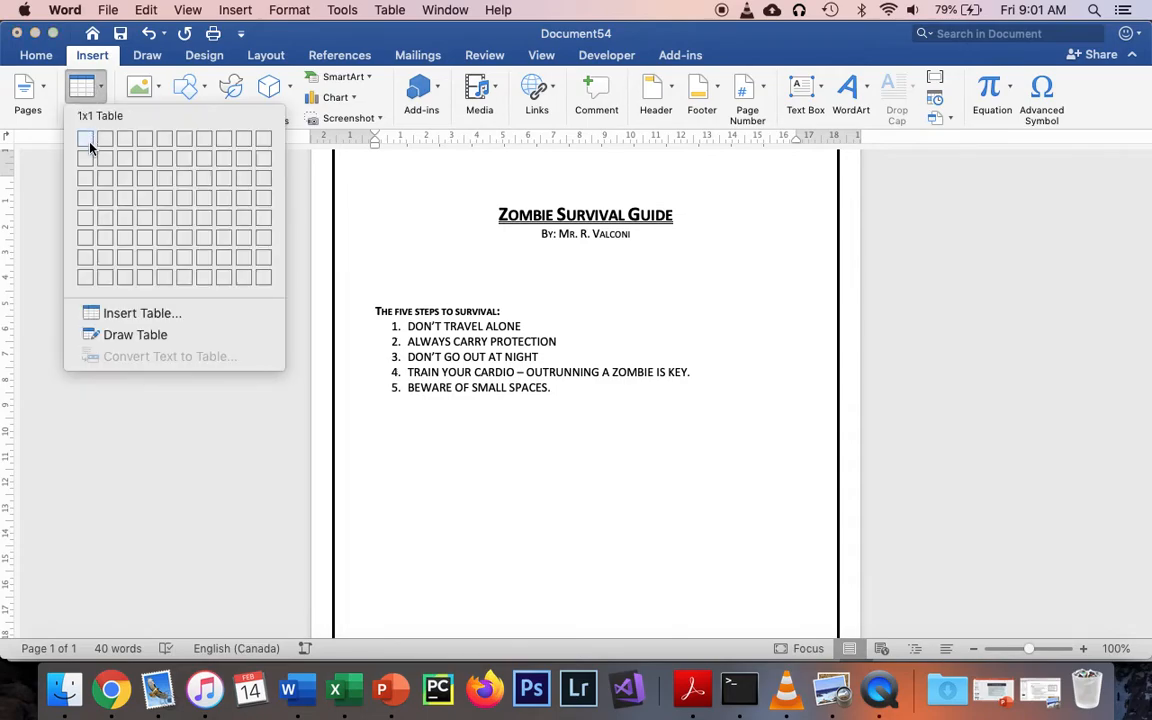
left_click(102, 201)
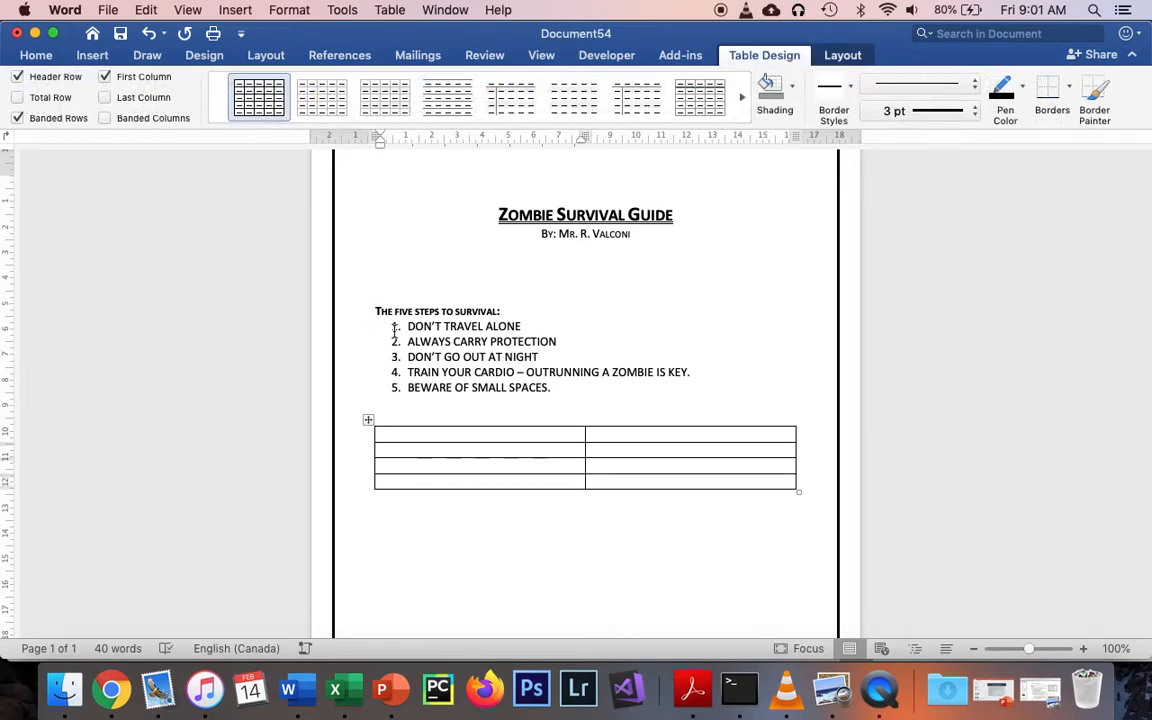
Enter "TOP THREE ZOMBIE DEFENSE WEAPONS" as the header of the table's first column
type("TOP")
key("BackSpace")
key("BackSpace")
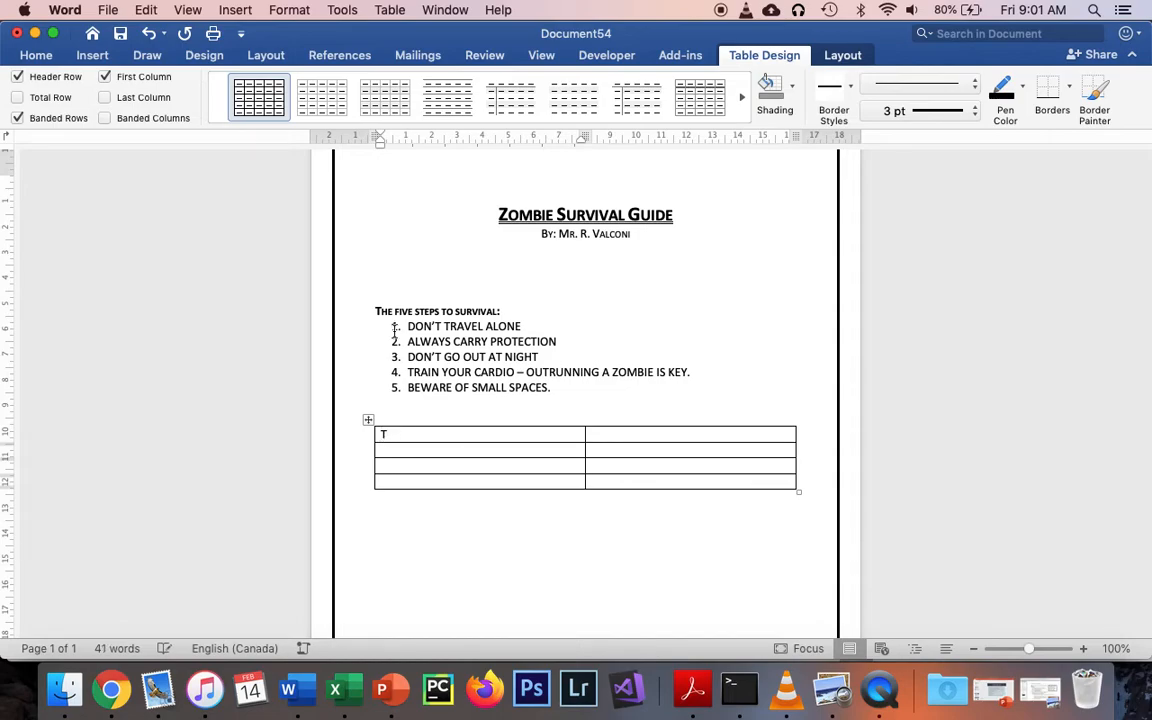
type("OP THREE ZOMBIE ")
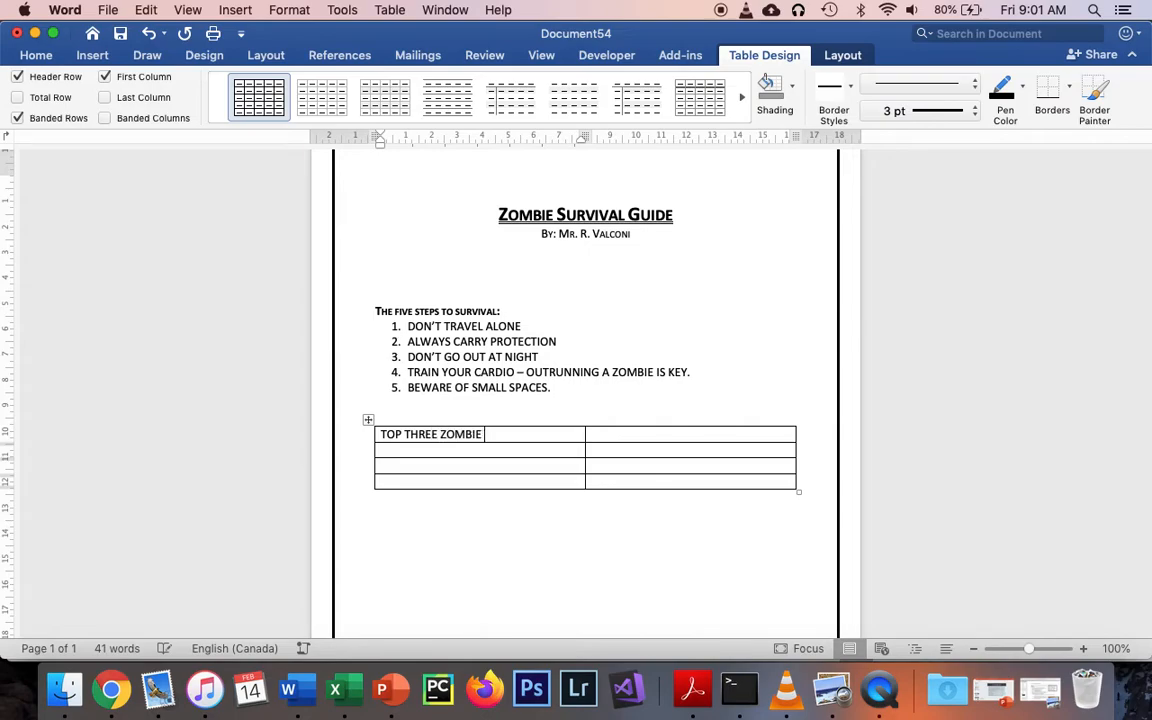
type("DEFENSE WEAPONS")
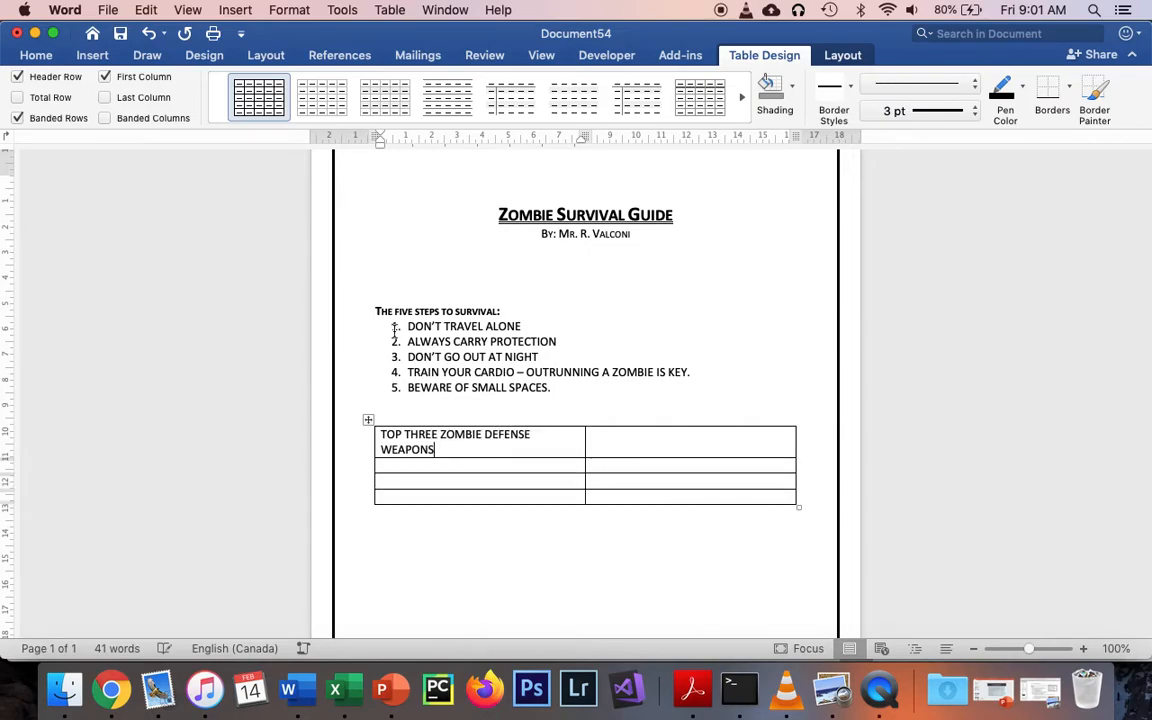
Enter "TOP THREE EMERGENCY FOODS/DRINK" as the header of the table's second column
key("Tab")
type("TOP ")
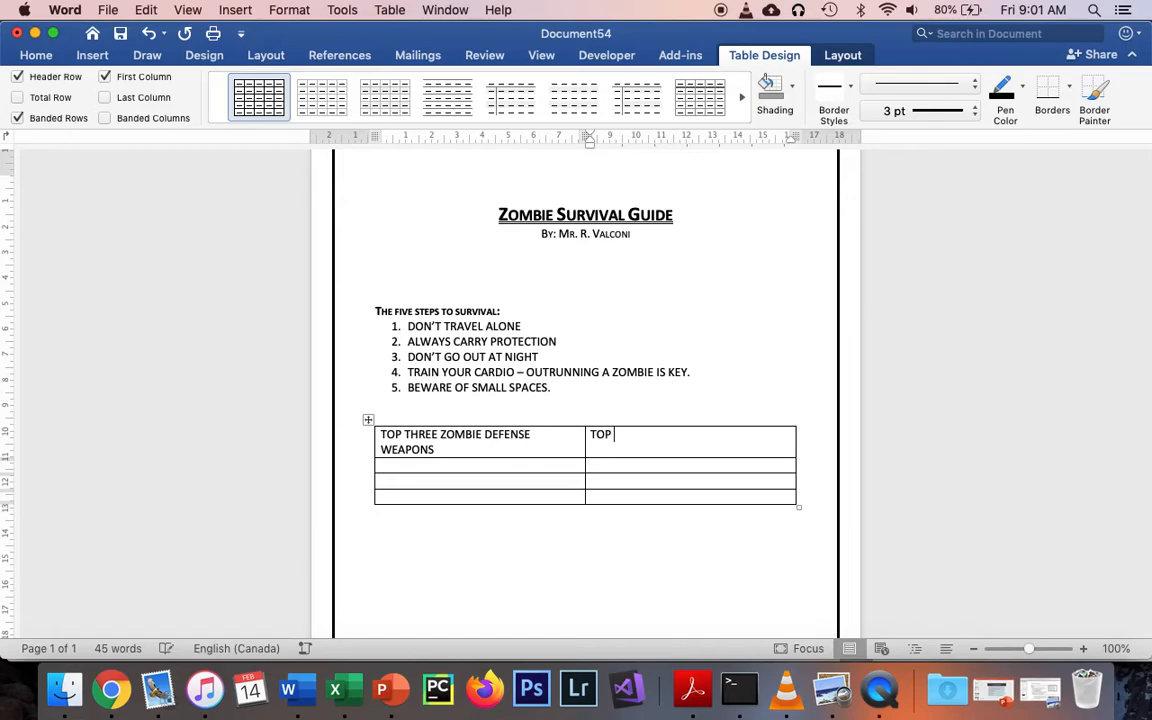
type("THREE EMERGE")
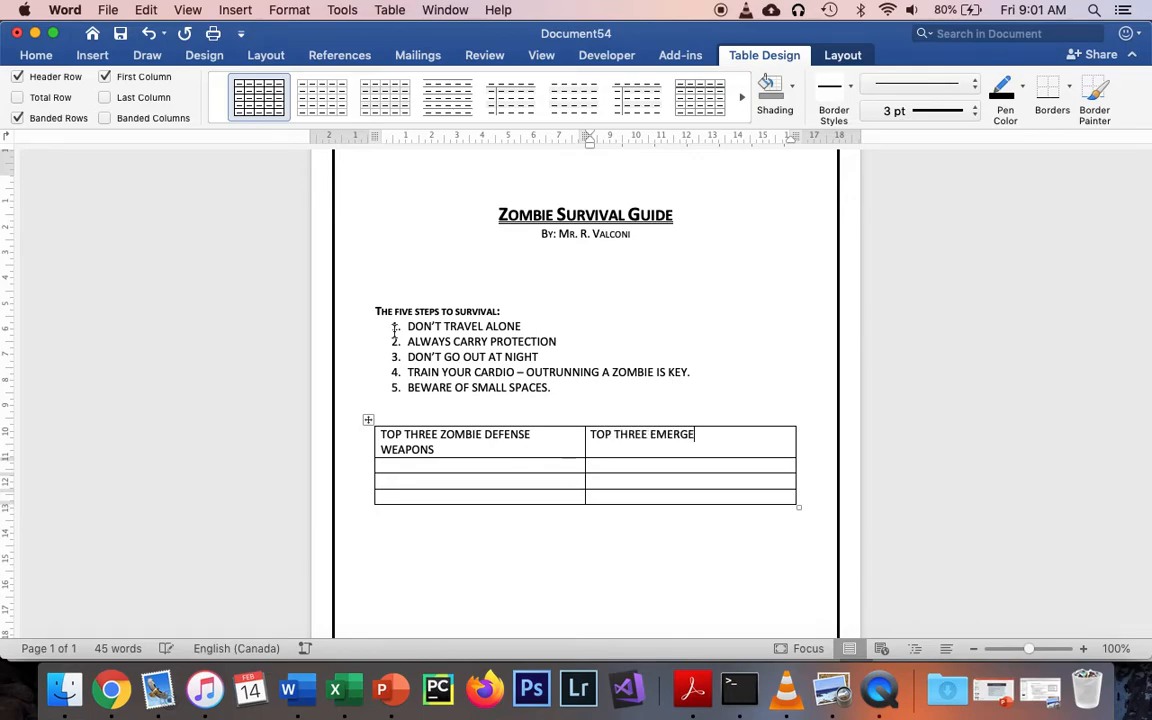
type("NCY GOODS/")
key("BackSpace")
key("BackSpace")
key("BackSpace")
key("BackSpace")
type("FOOD")
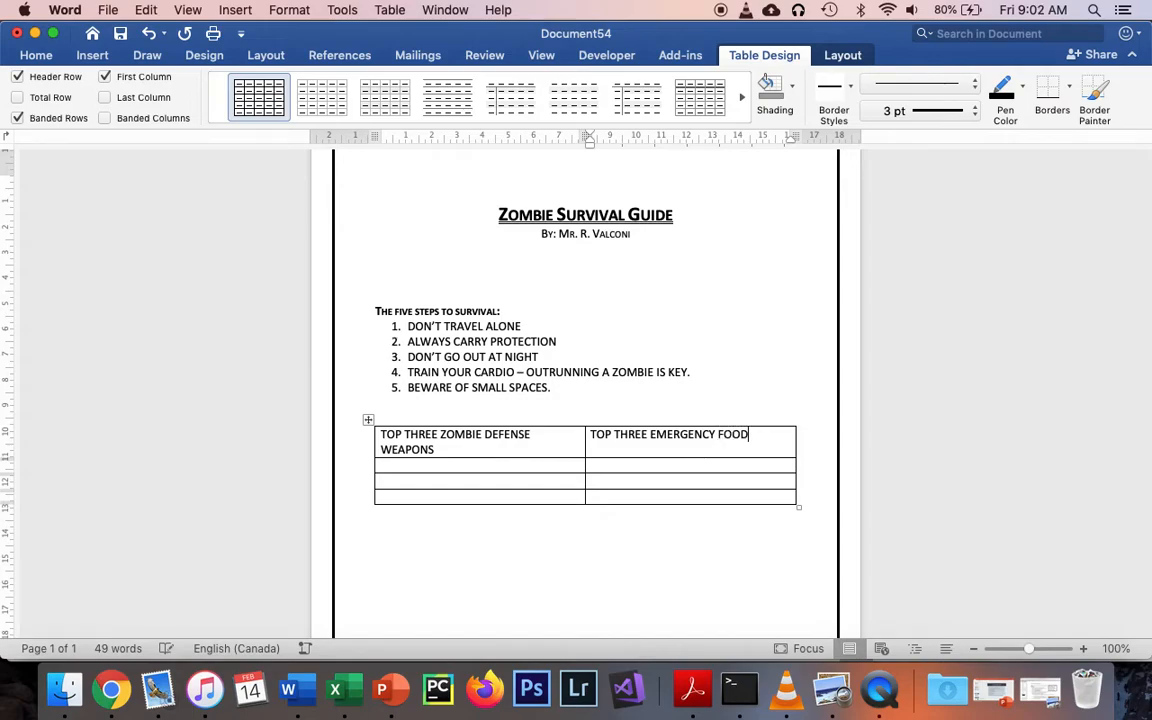
type("S/DRINK")
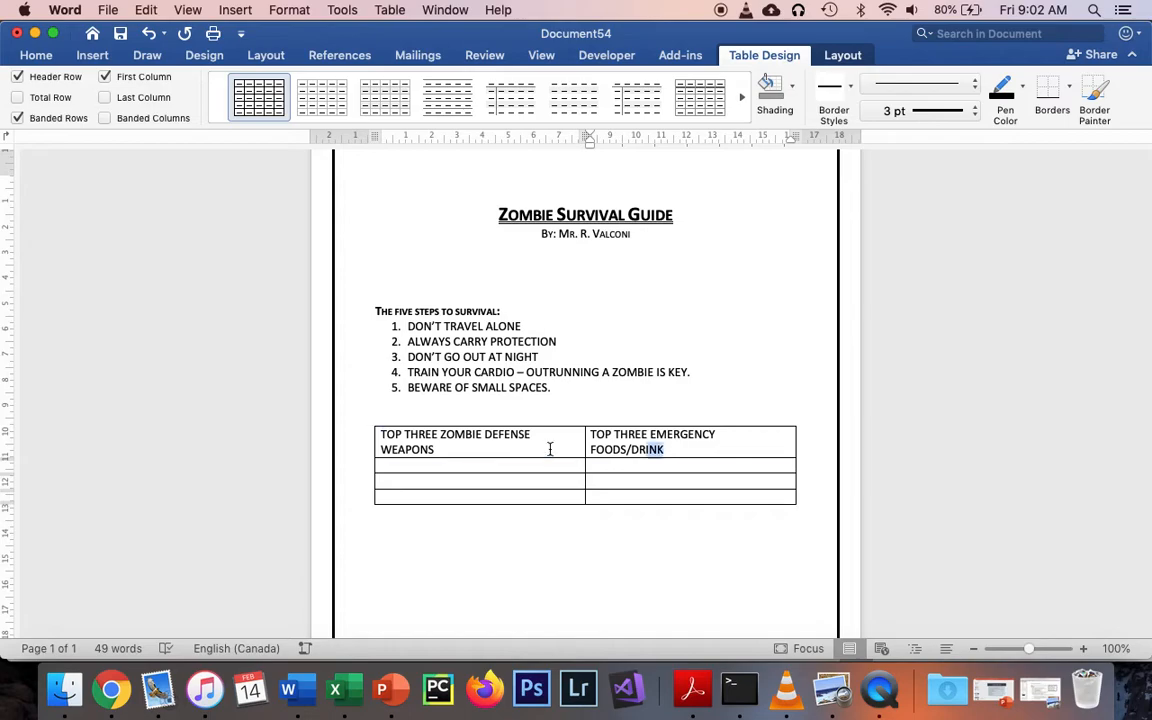
Reduce the font size of both table header cells to 12
left_click_drag(603, 452, 437, 451)
left_click(40, 55)
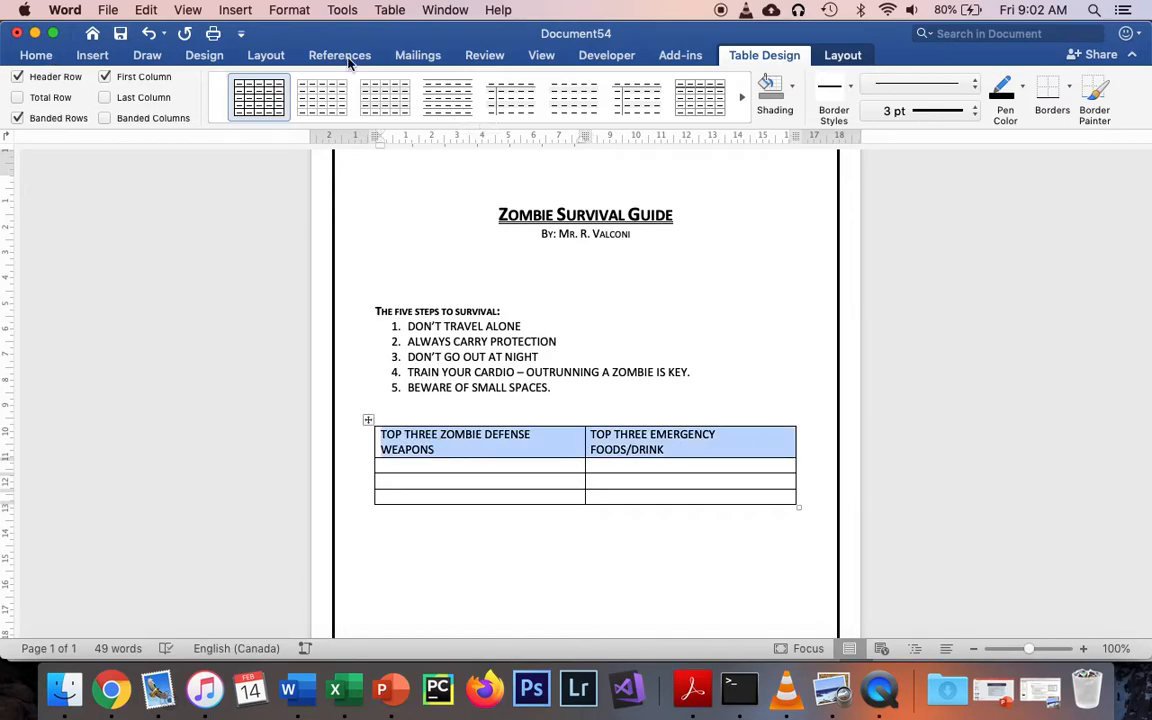
left_click(289, 84)
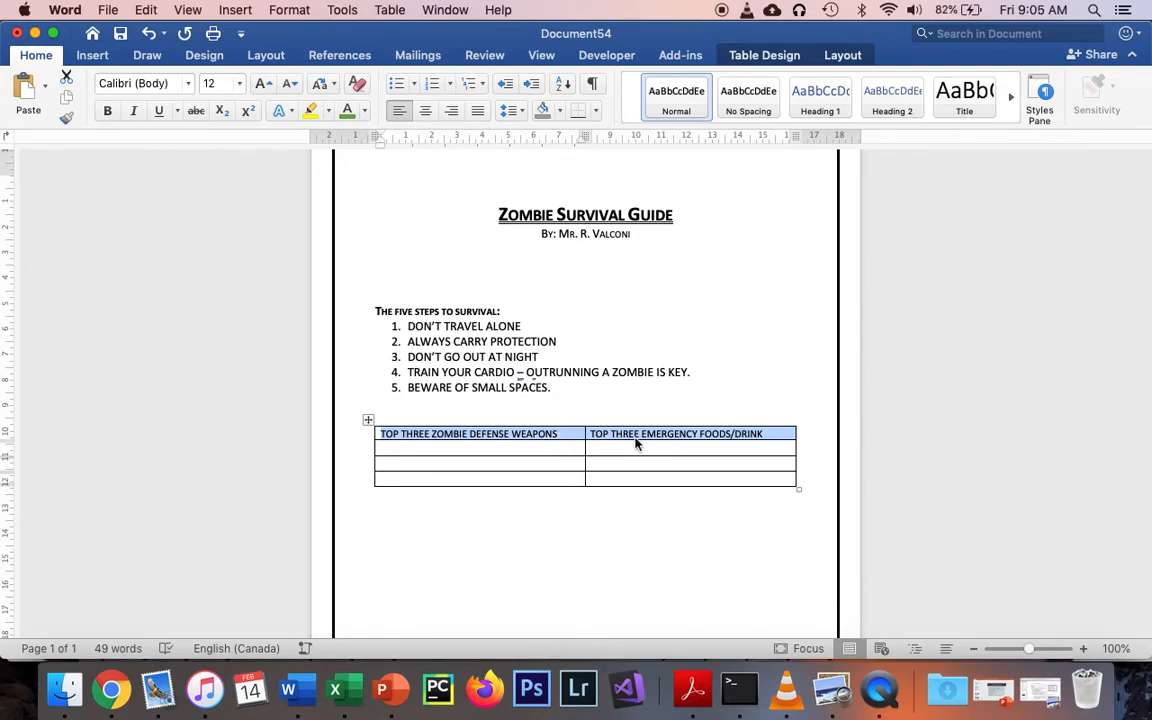
left_click(690, 451)
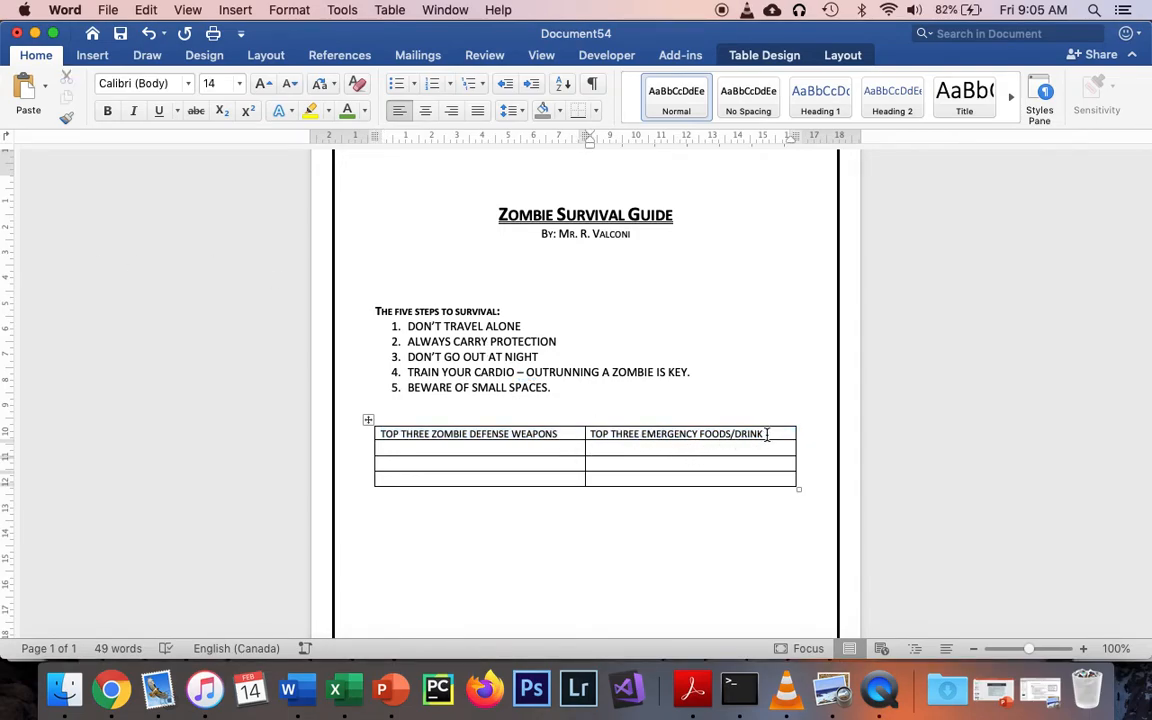
Shade the table's header row light gray
left_click_drag(767, 433, 481, 432)
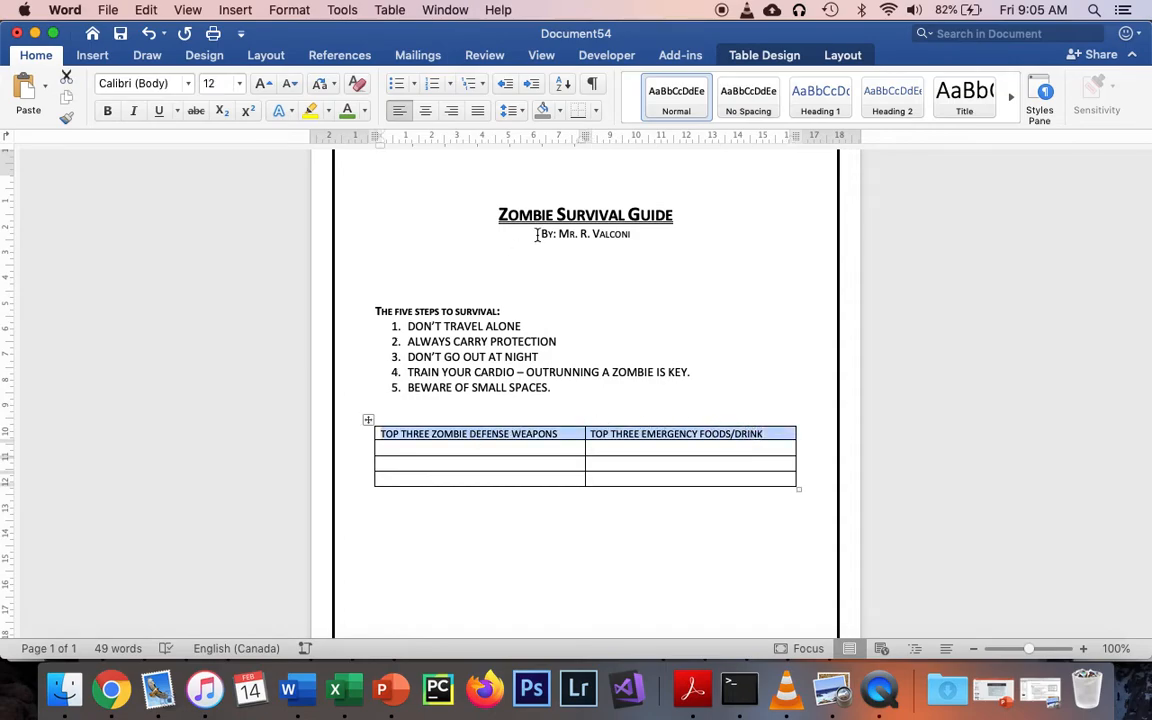
left_click(790, 55)
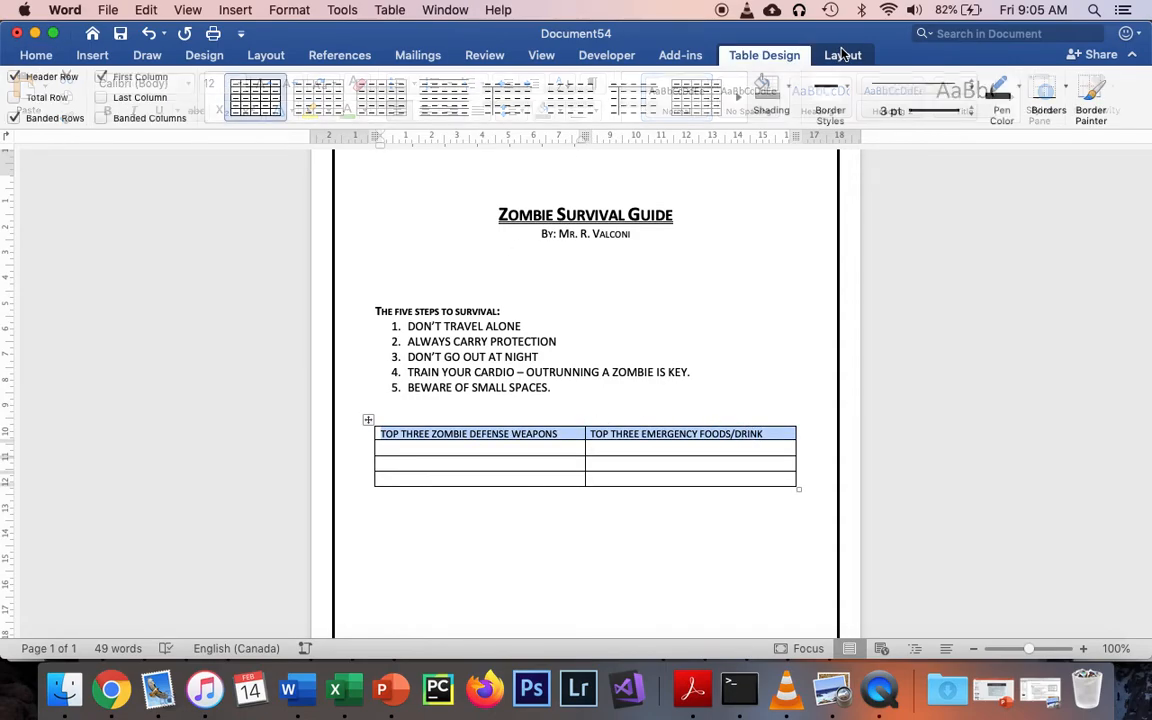
left_click(791, 86)
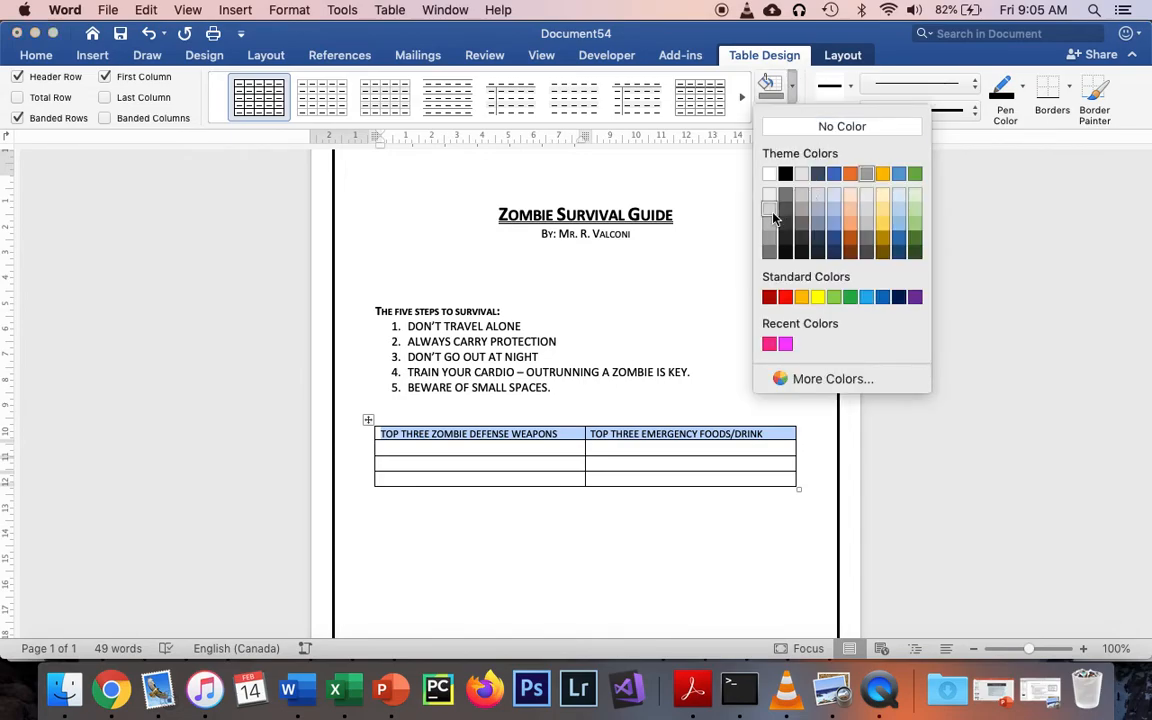
left_click(773, 217)
left_click(652, 555)
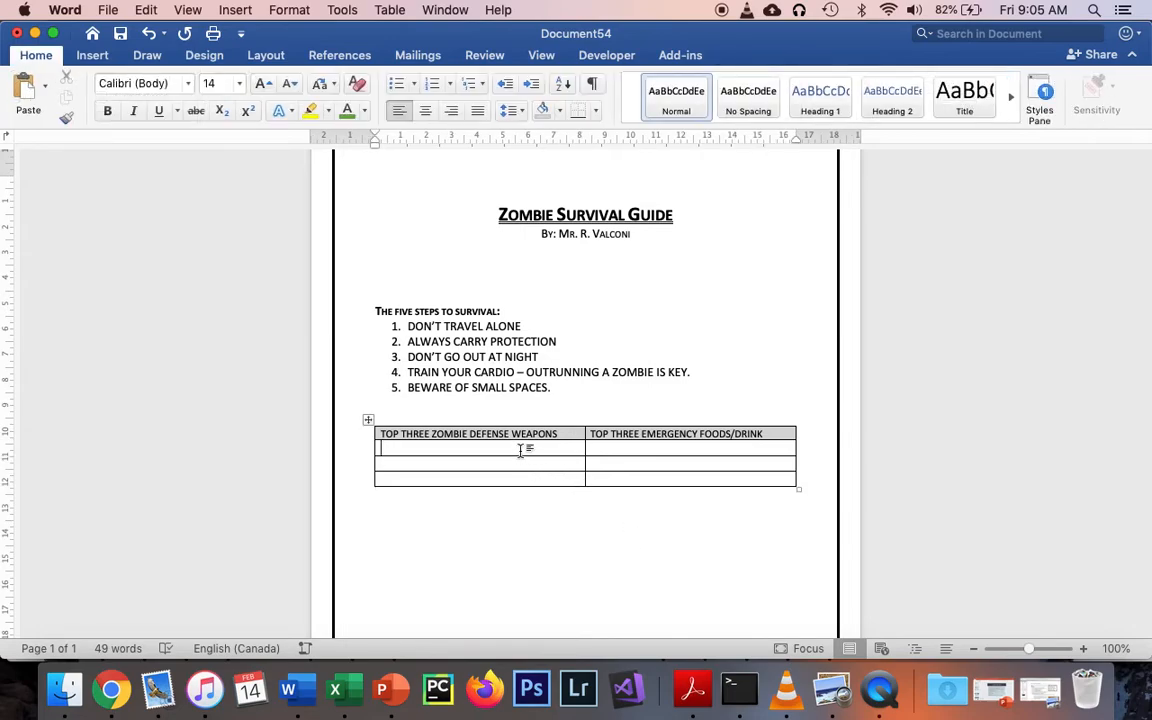
Apply automatic numbering to the three empty cells under the defense weapons header
left_click(48, 60)
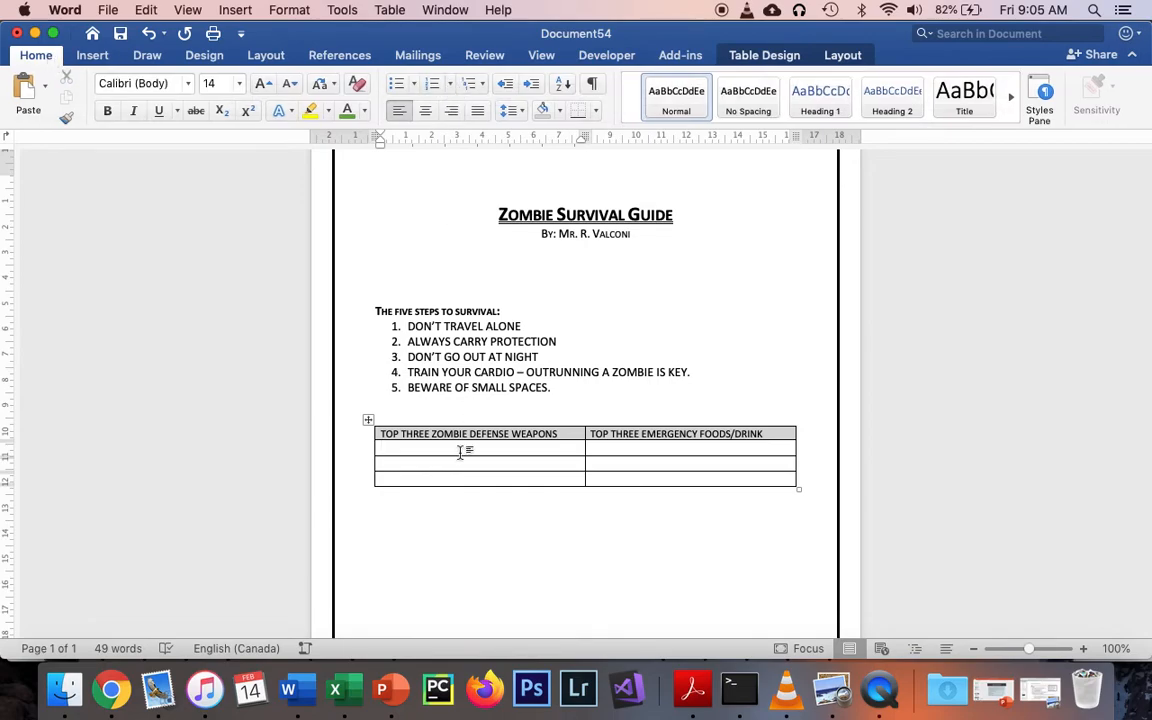
left_click_drag(465, 450, 460, 483)
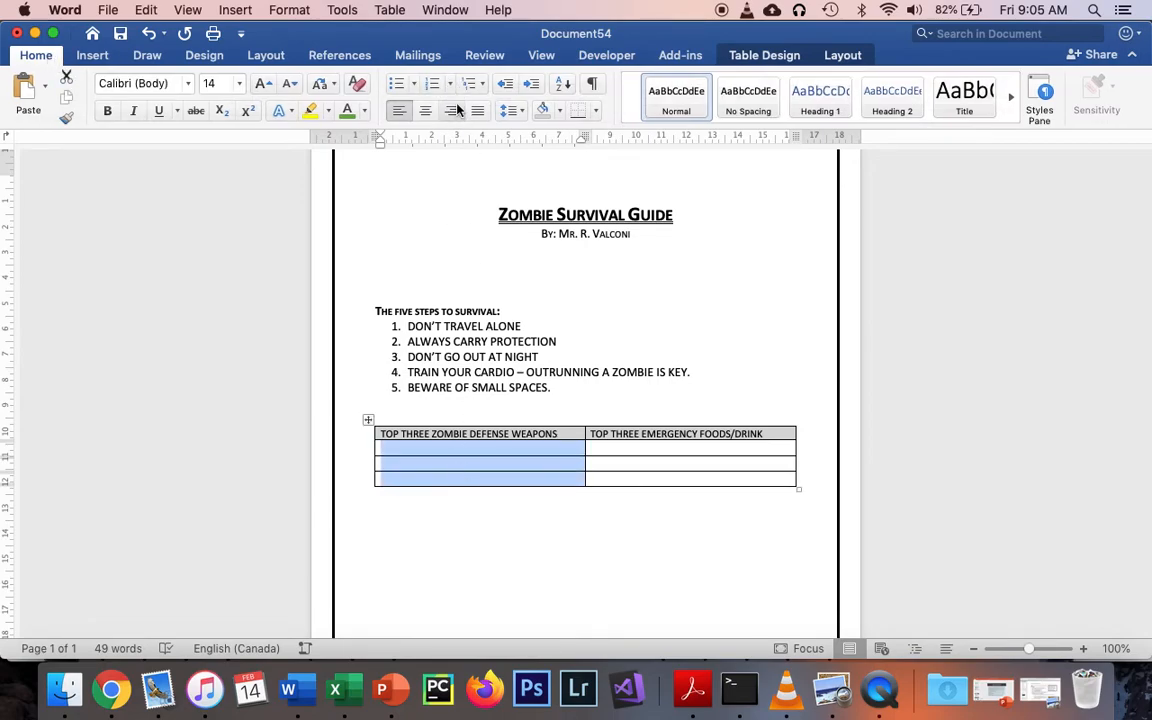
left_click(433, 84)
Fill the three numbered defense weapon cells with "AXE", "FIRE" and "LOVE"
left_click(465, 449)
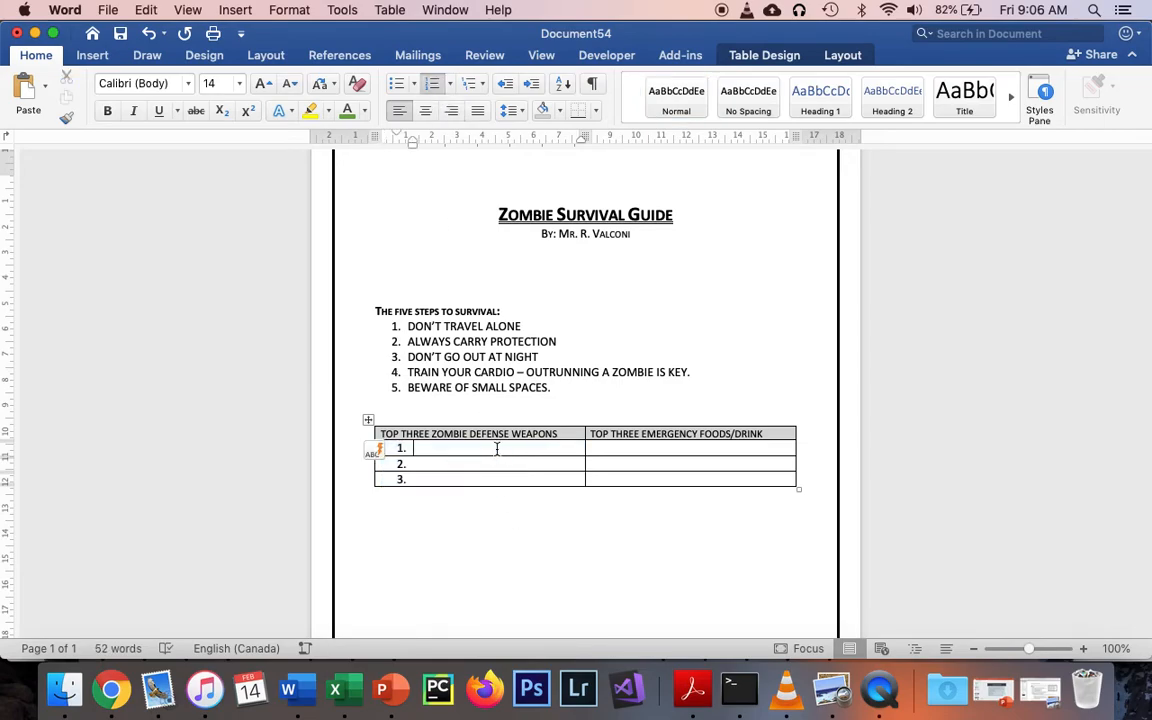
type("AXE ")
type("FIRE ")
type("LOVE")
Apply automatic numbering to the three empty cells under the emergency foods/drink header
left_click(652, 450)
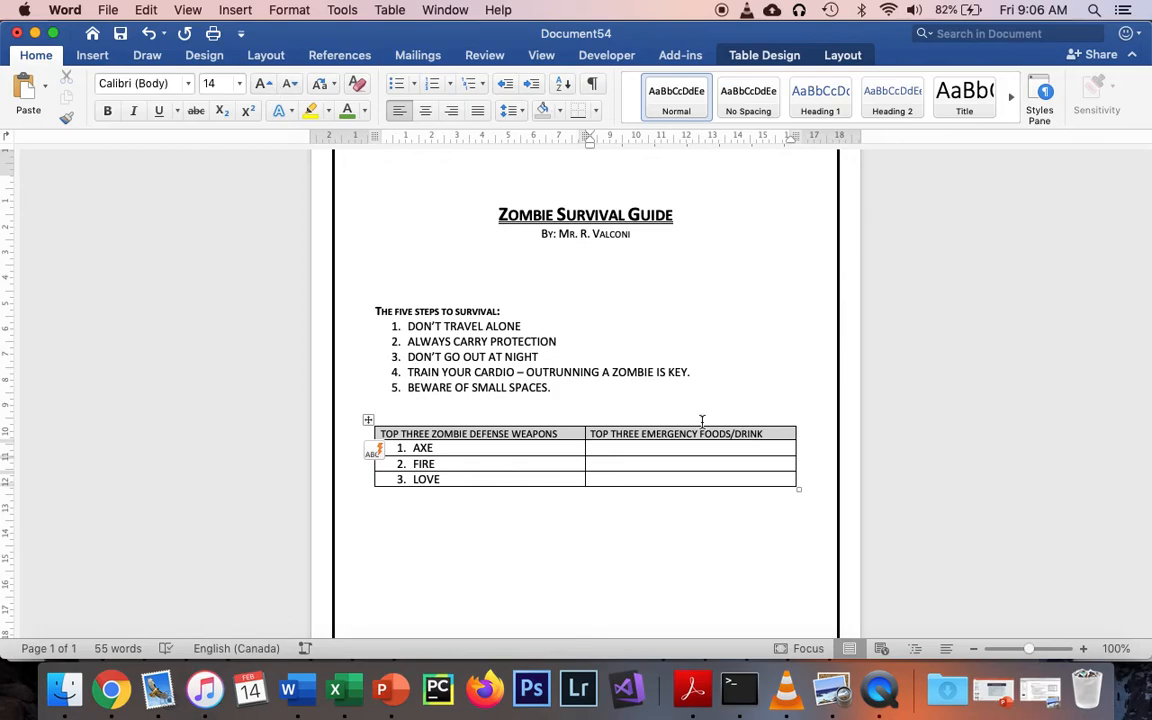
left_click_drag(676, 452, 673, 477)
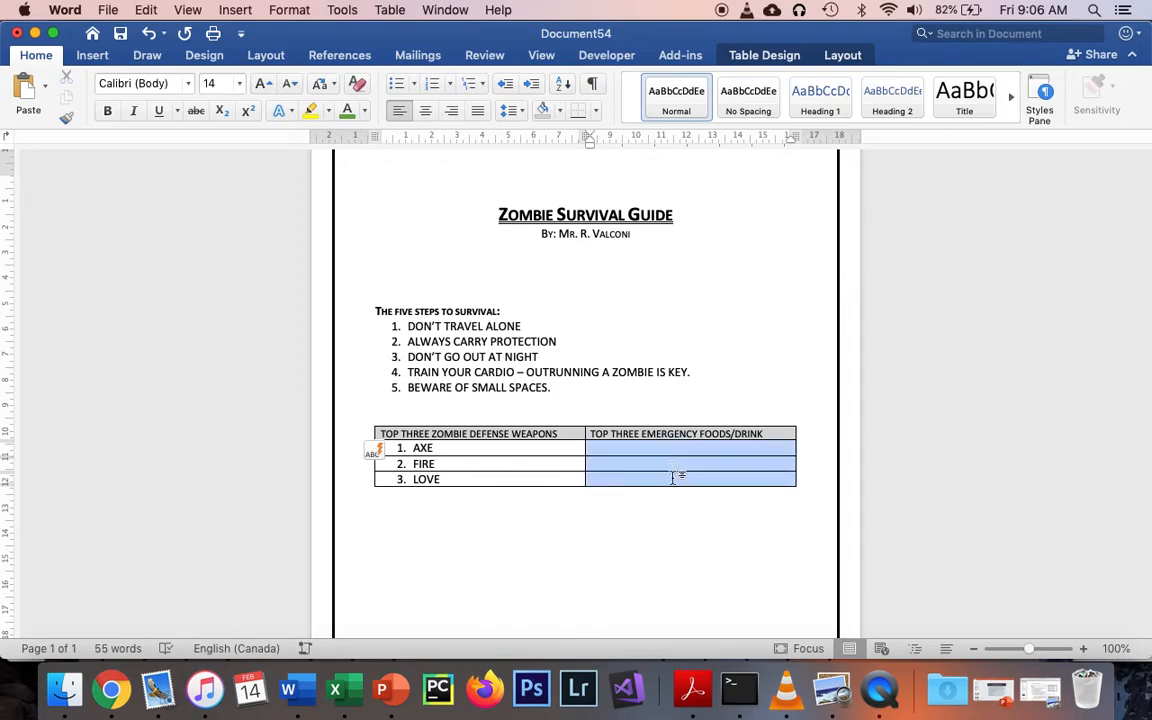
left_click(432, 84)
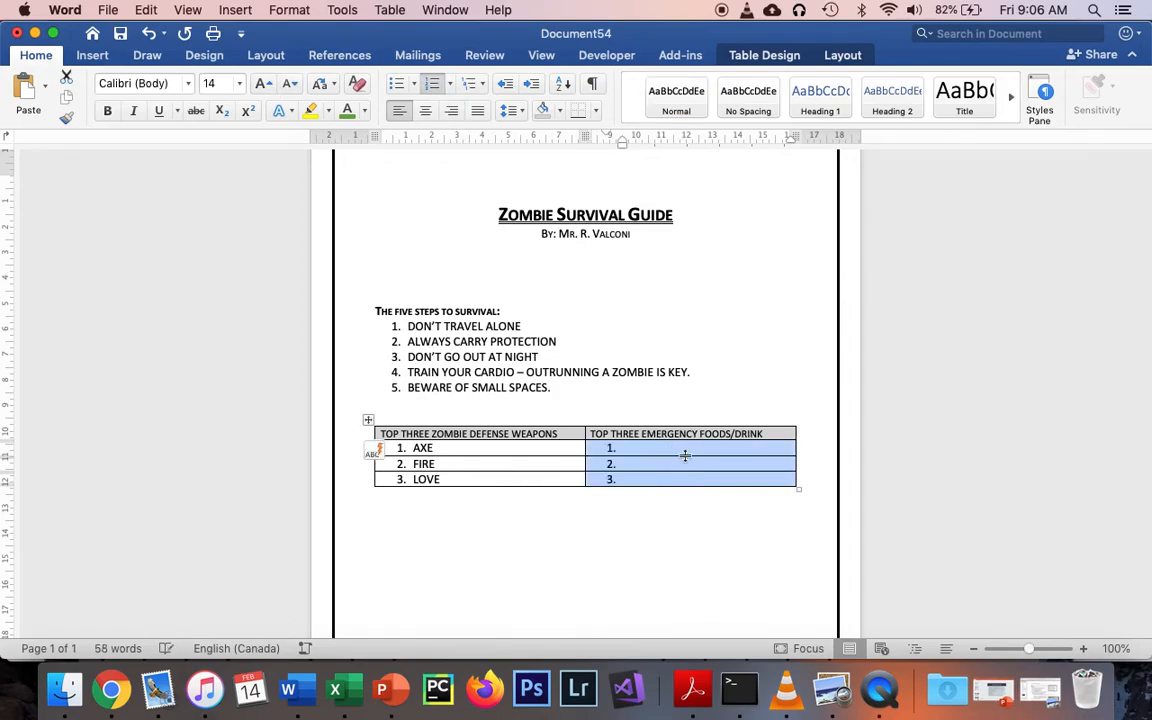
Fill the three numbered emergency foods/drink cells with "WATER", "BEEF JERKY" and "TRAIL MIX"
left_click(685, 453)
type("WATER")
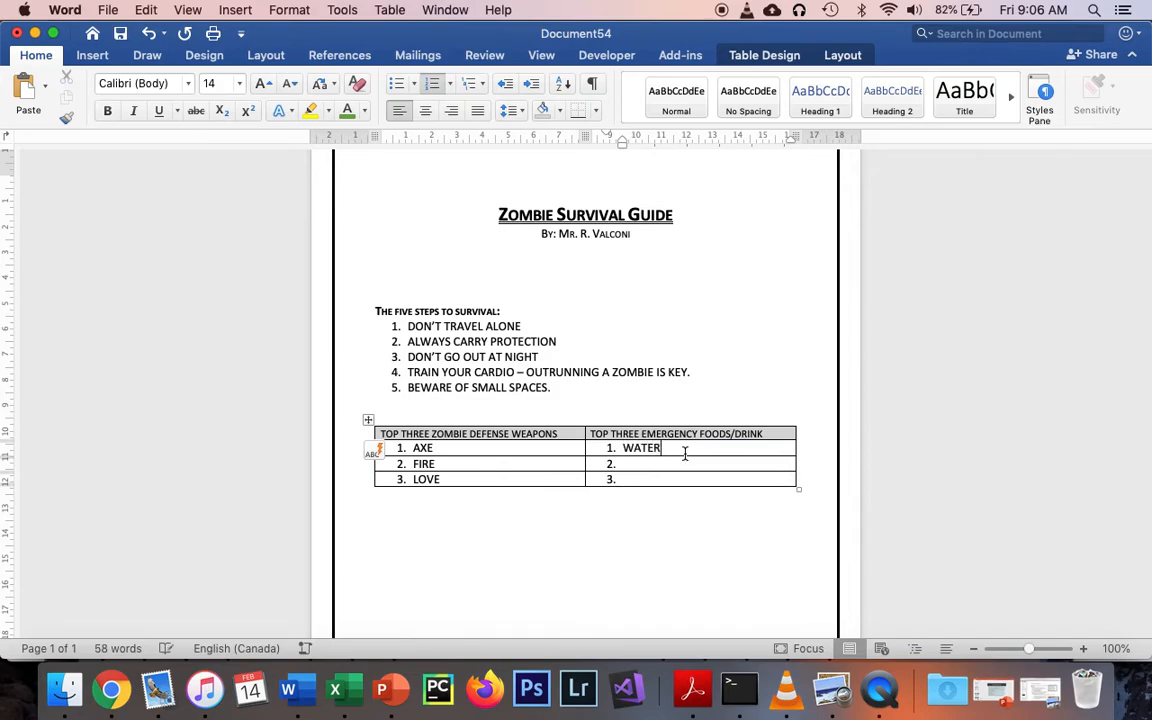
key("Down")
type("BEEF JERKY")
key("Down")
type("TRAIL MIX")
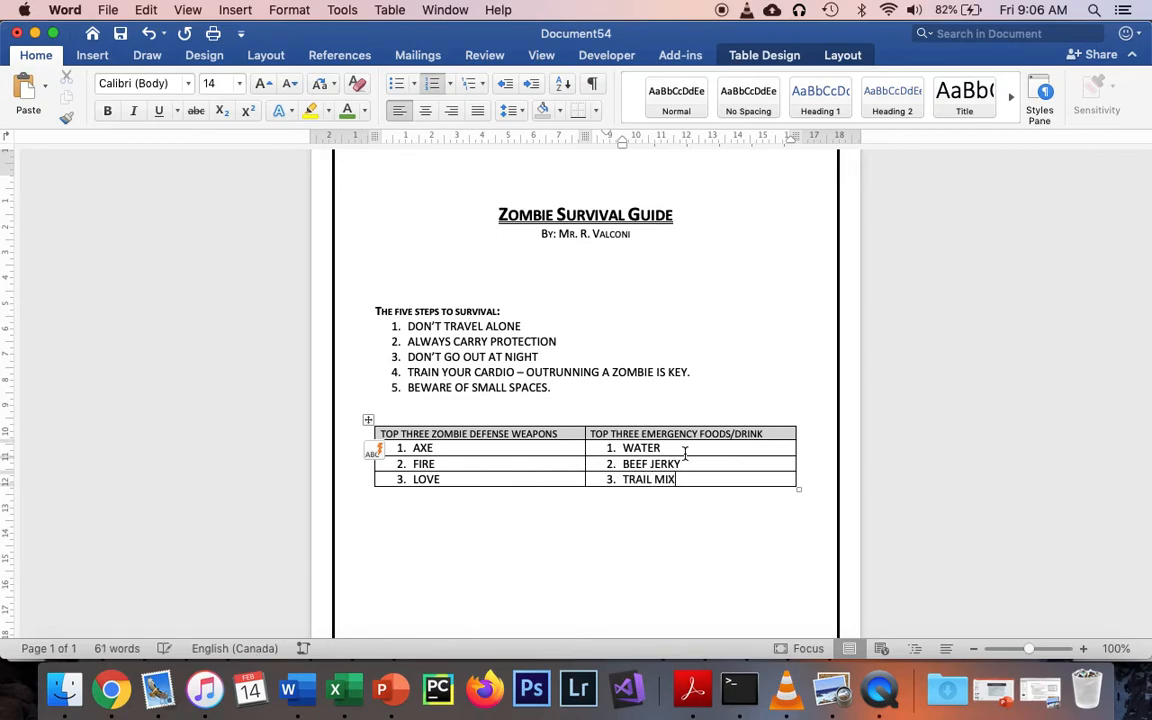
left_click(653, 509)
Change the font of all text from the title through the table to Herculanum
scroll(655, 511, "down", 1)
scroll(656, 512, "down", 2)
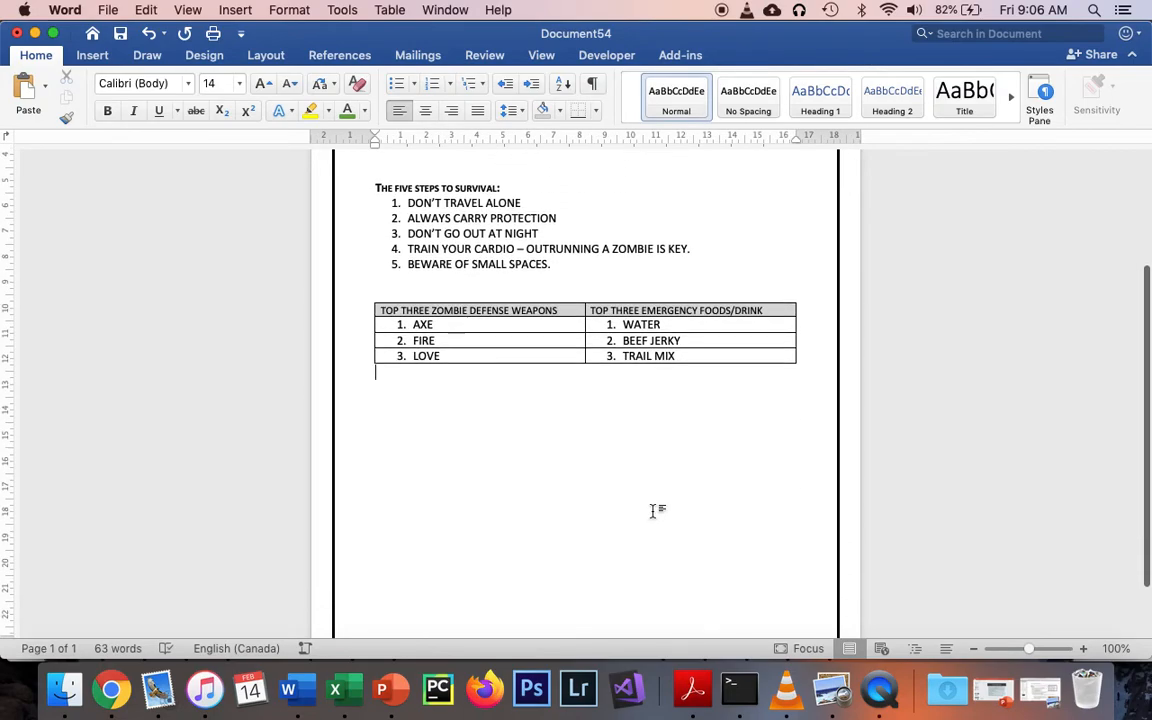
scroll(656, 432, "up", 4)
scroll(651, 434, "up", 2)
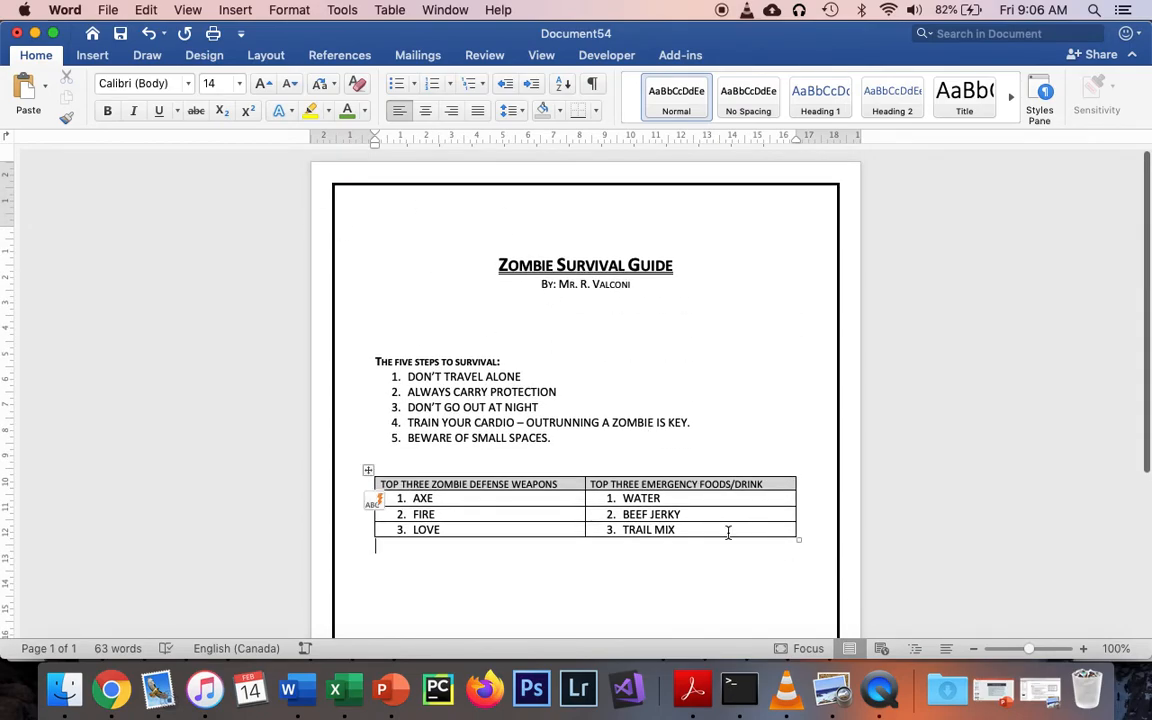
left_click_drag(728, 532, 409, 234)
left_click(186, 88)
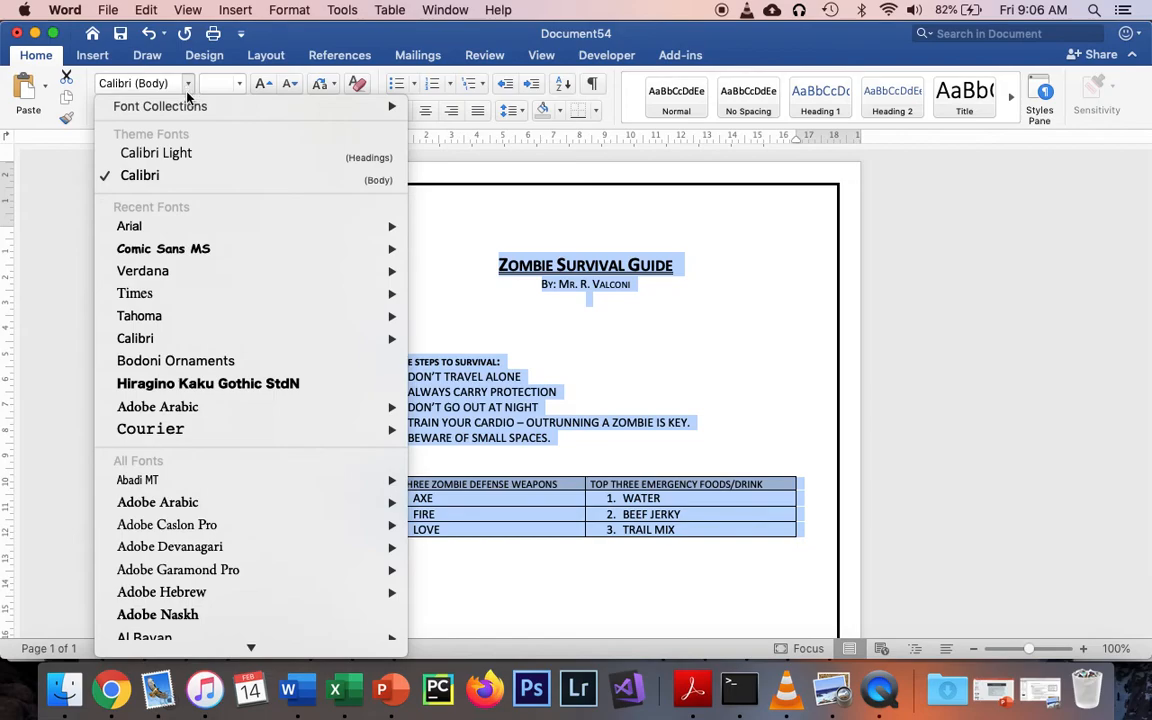
scroll(211, 321, "down", 8)
scroll(211, 322, "down", 5)
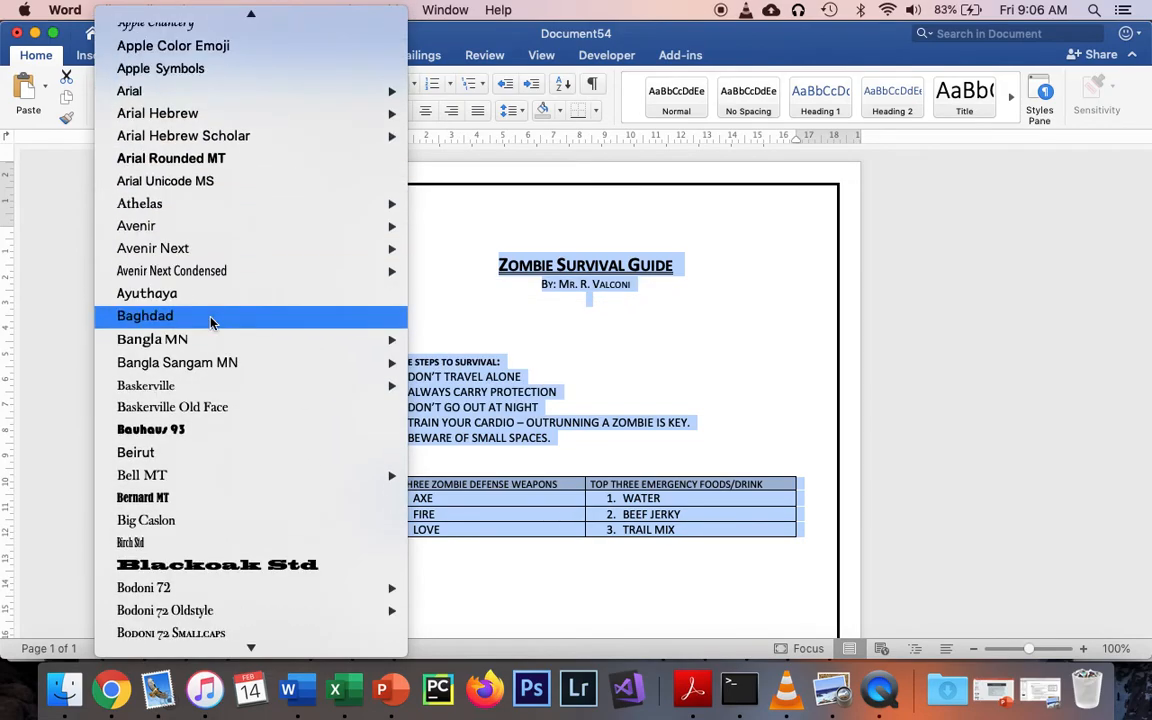
scroll(211, 322, "down", 9)
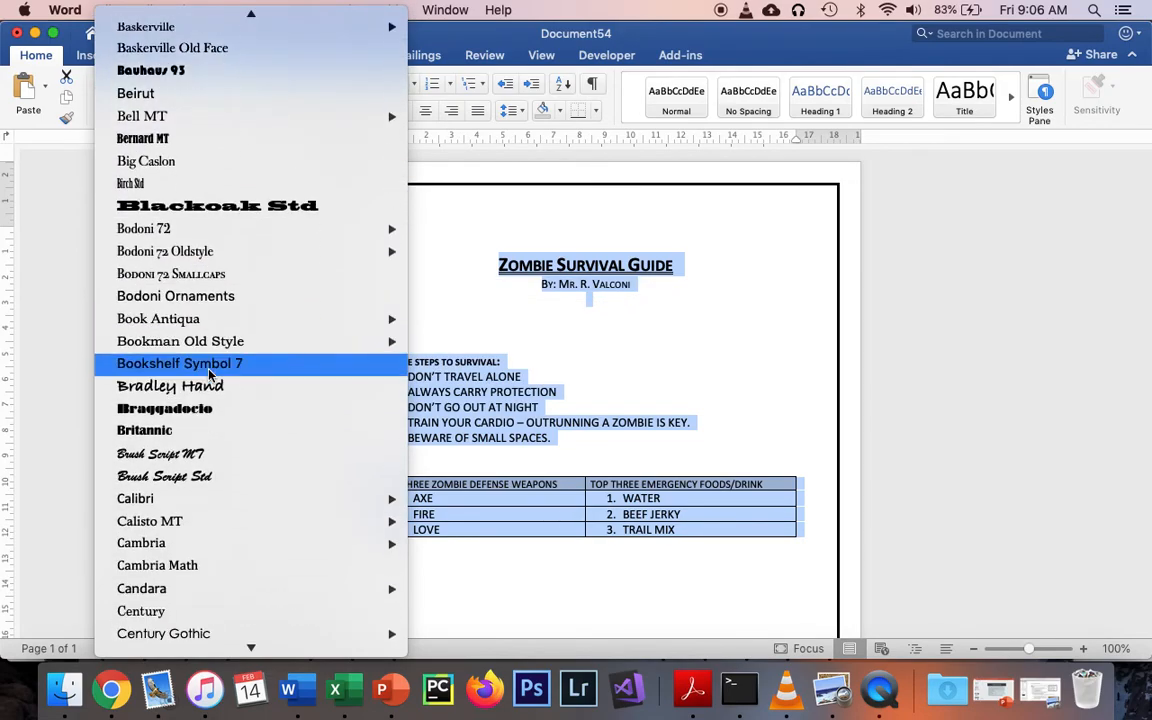
scroll(209, 374, "down", 10)
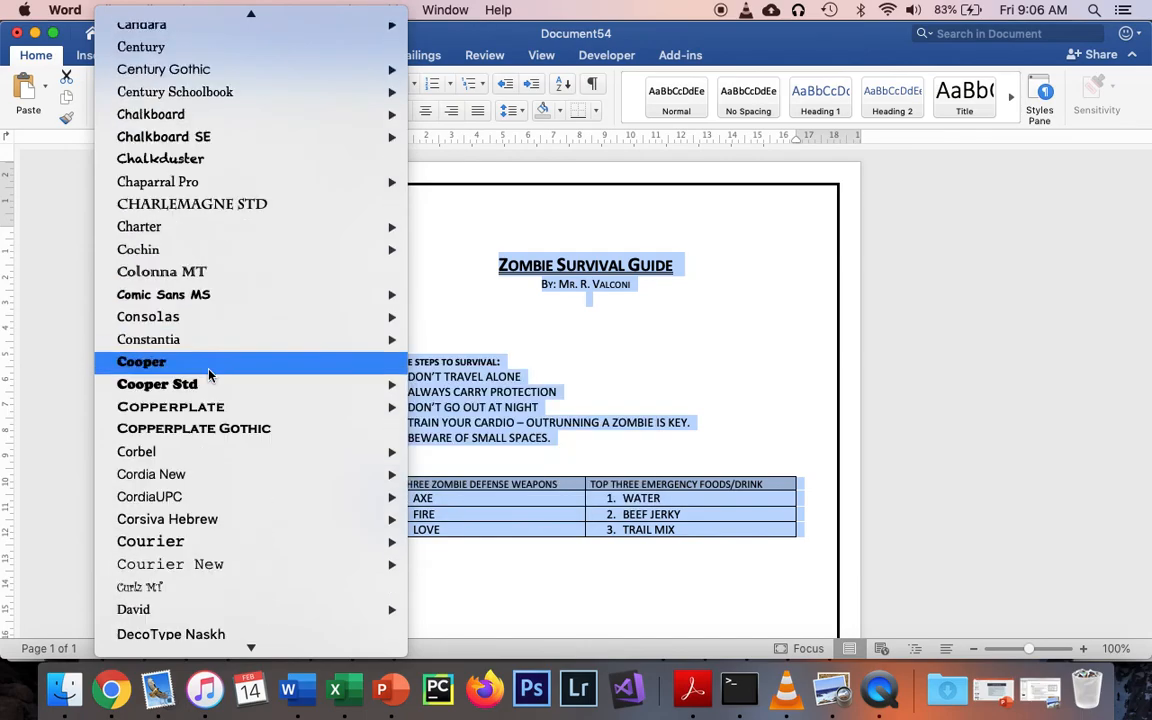
scroll(211, 374, "down", 2)
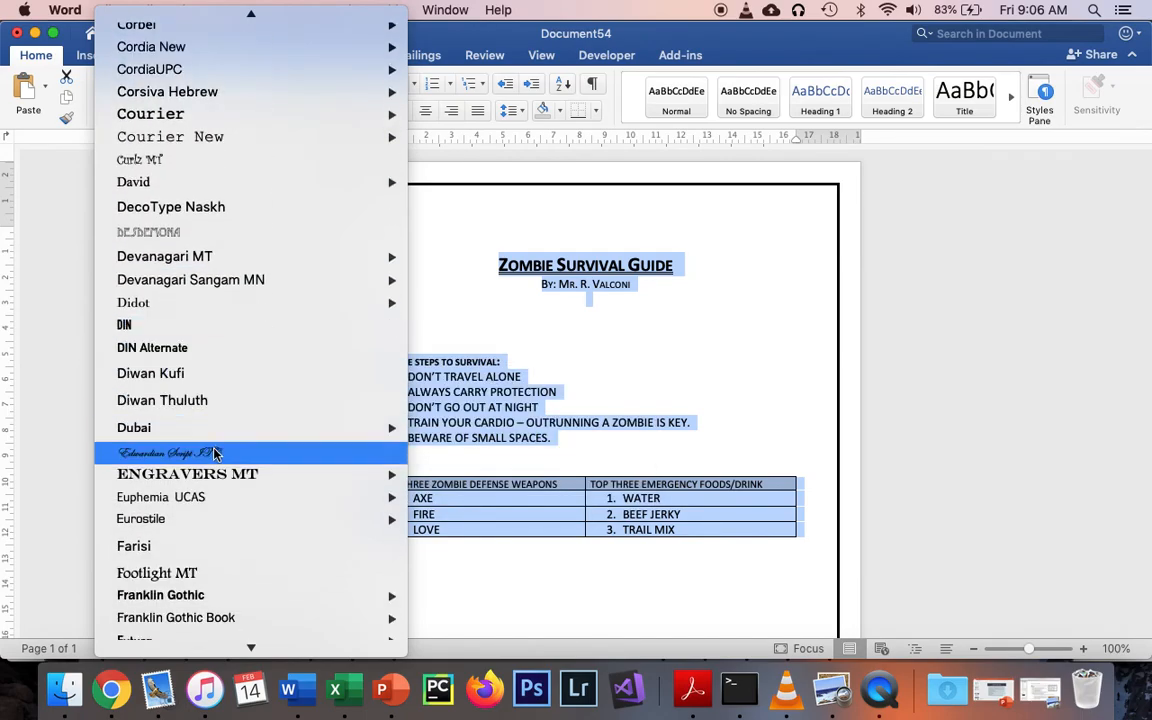
mouse_move(213, 475)
scroll(213, 476, "down", 8)
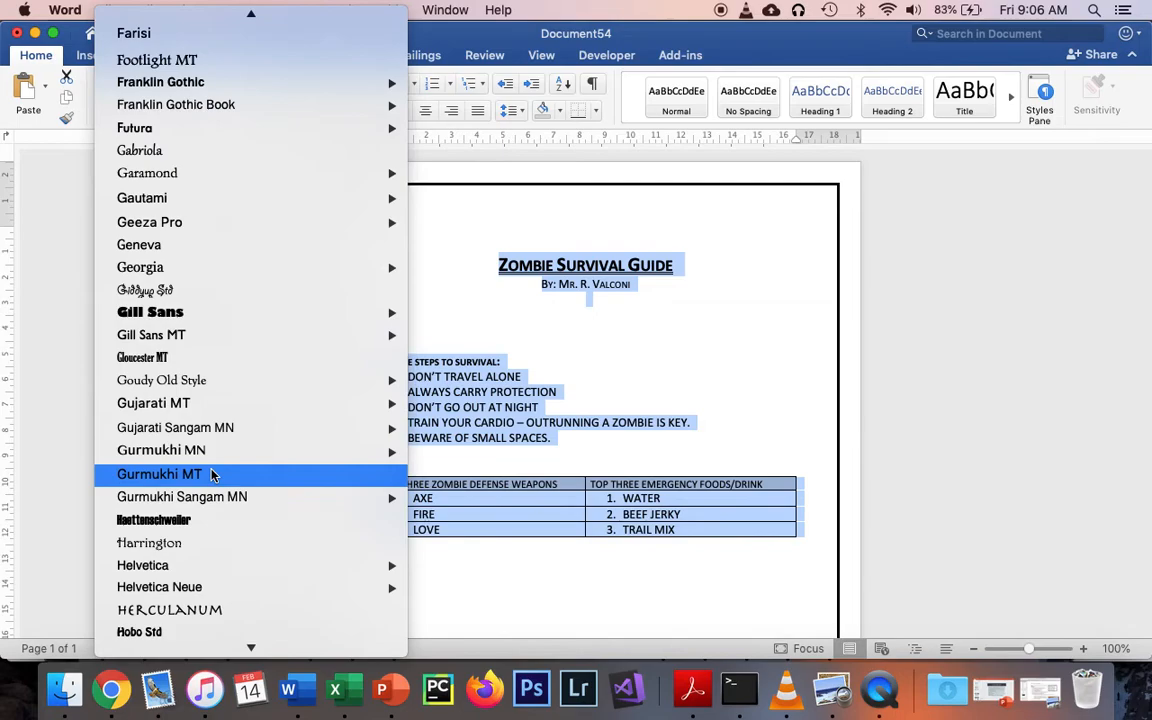
left_click(200, 558)
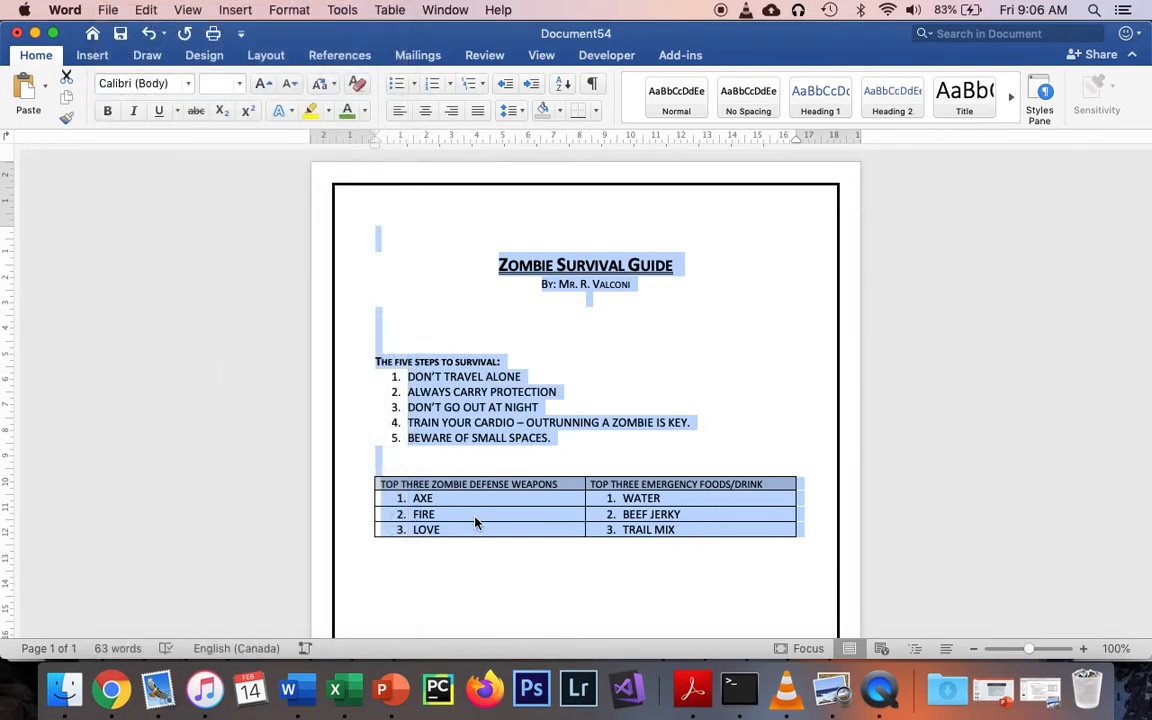
left_click(588, 520)
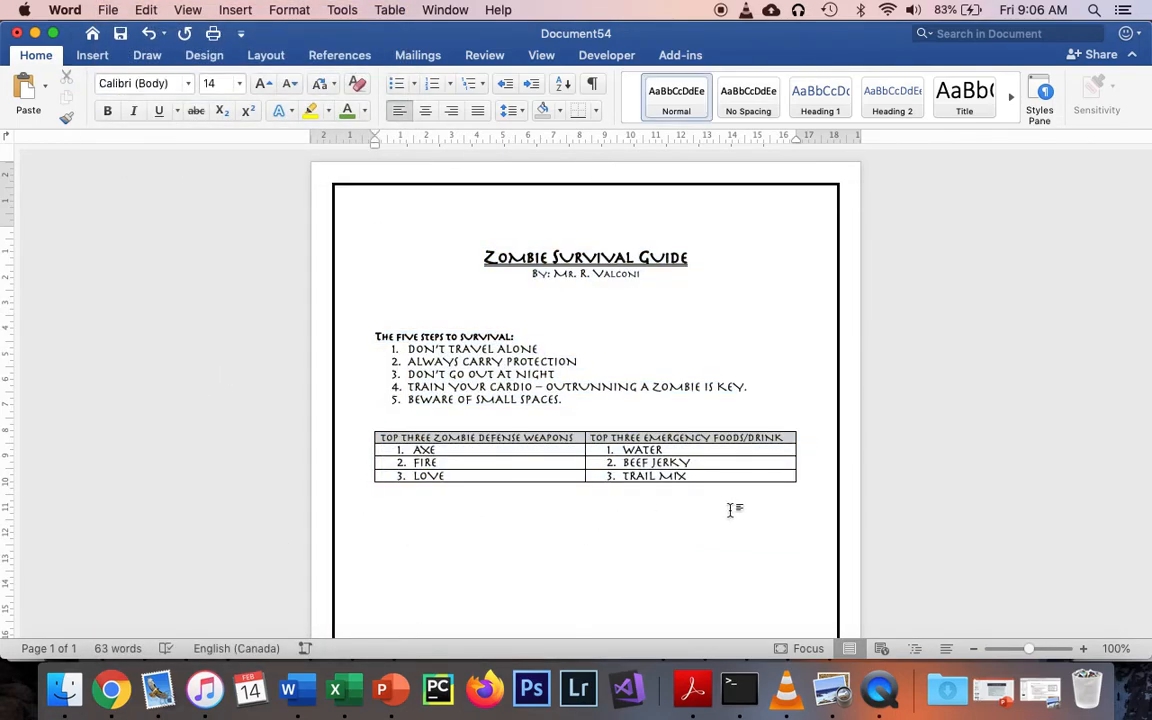
Add two blank lines below the table
scroll(627, 478, "down", 1)
key("Return")
key("Return")
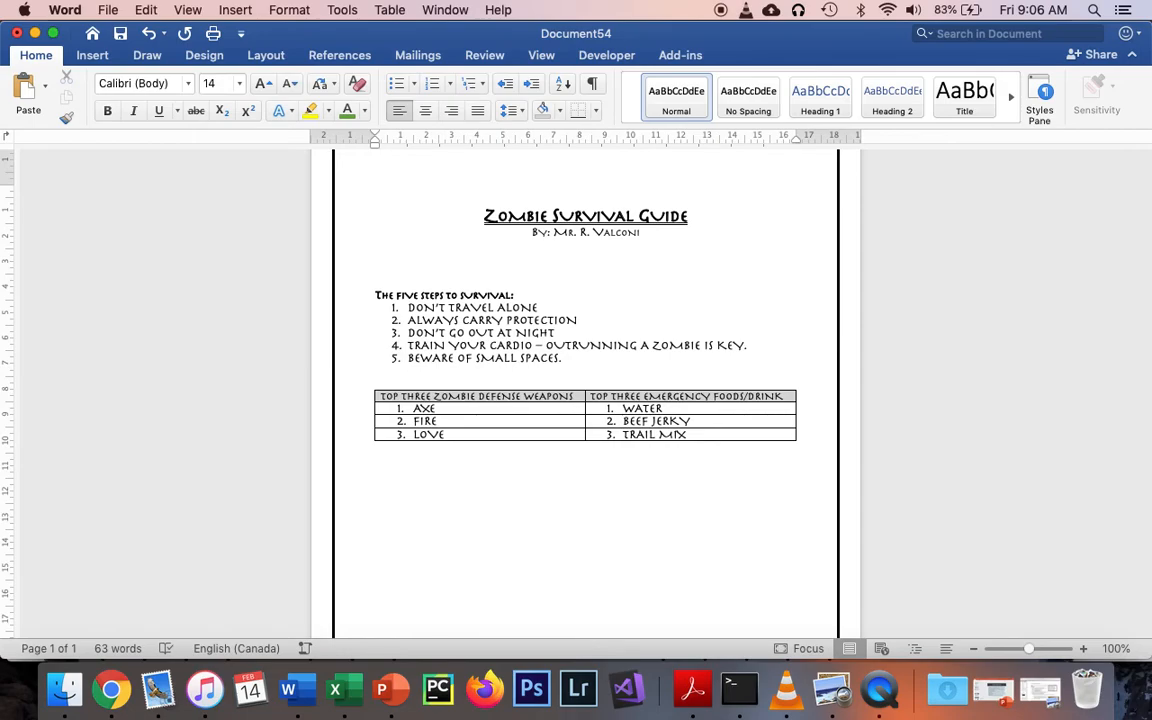
Switch to Google Chrome and copy the forbes.com picture of a zombie group from the zombie image results
left_click(126, 690)
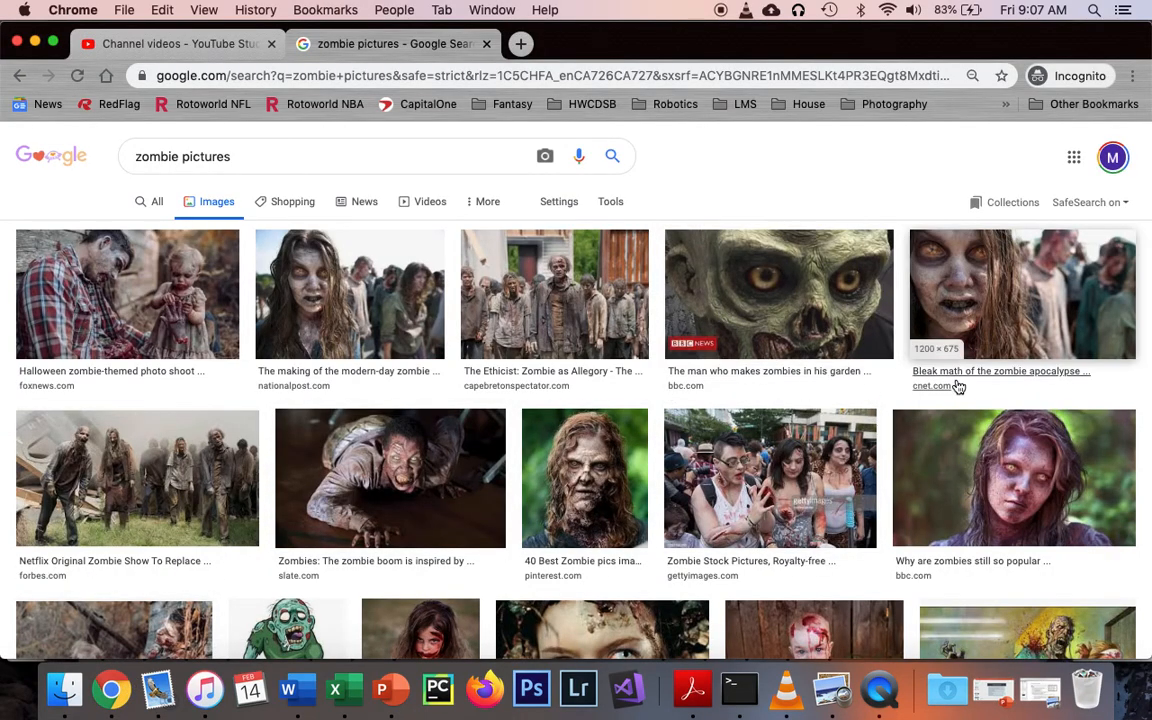
scroll(958, 387, "down", 2)
scroll(958, 387, "down", 7)
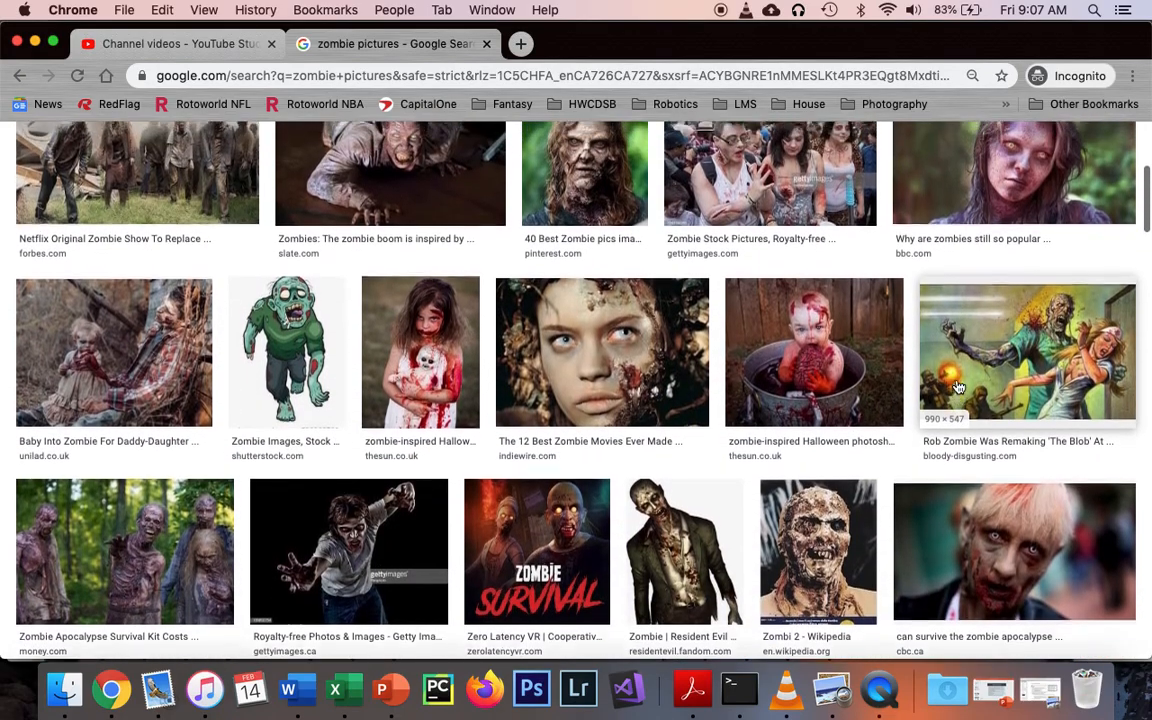
scroll(958, 387, "up", 5)
scroll(958, 387, "up", 3)
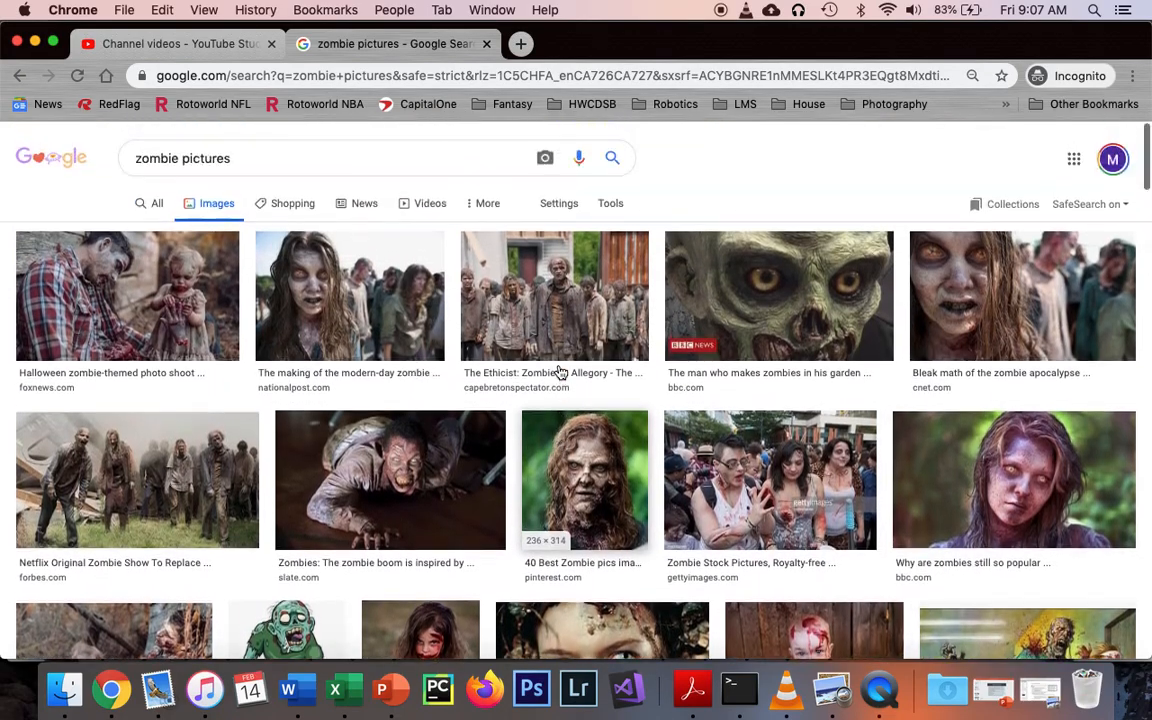
right_click(142, 405)
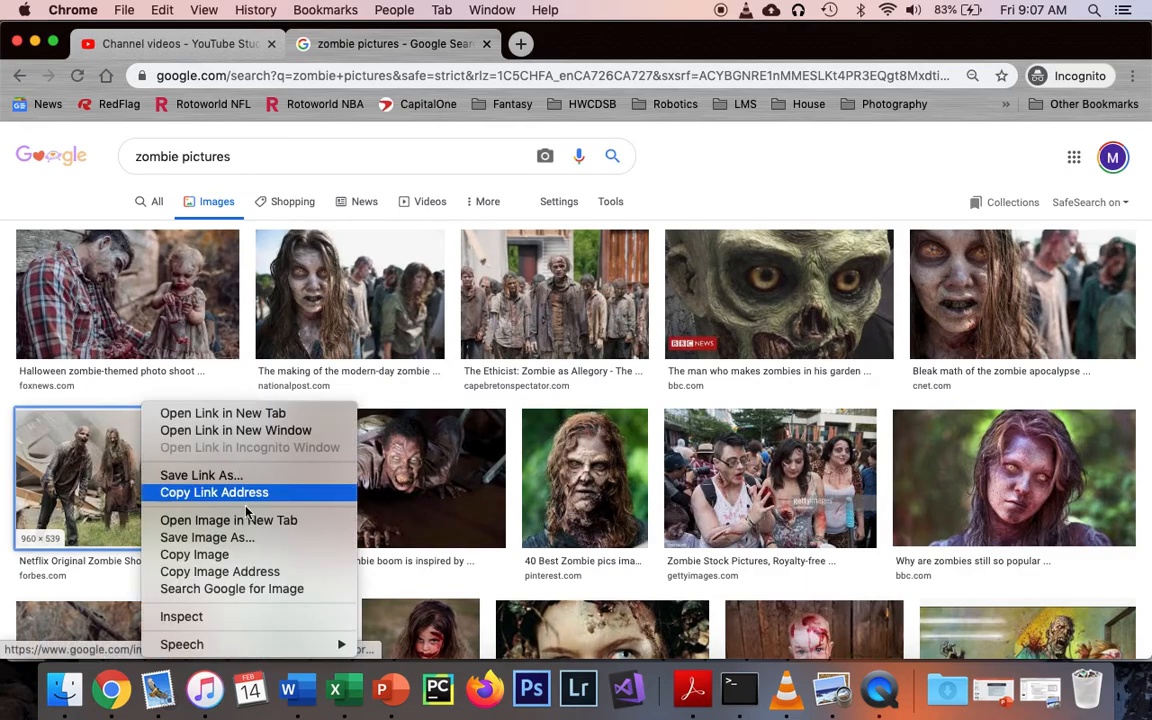
left_click(247, 557)
Switch back to Word and paste the copied zombie picture below the table
key("super+Tab")
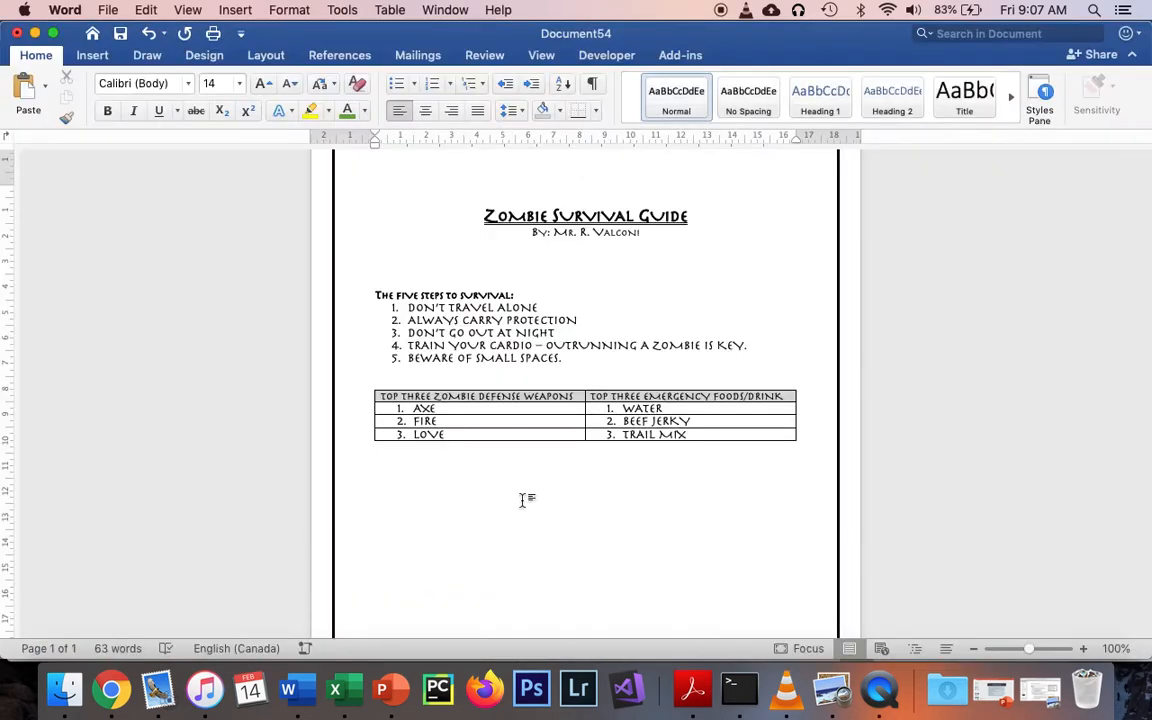
right_click(521, 499)
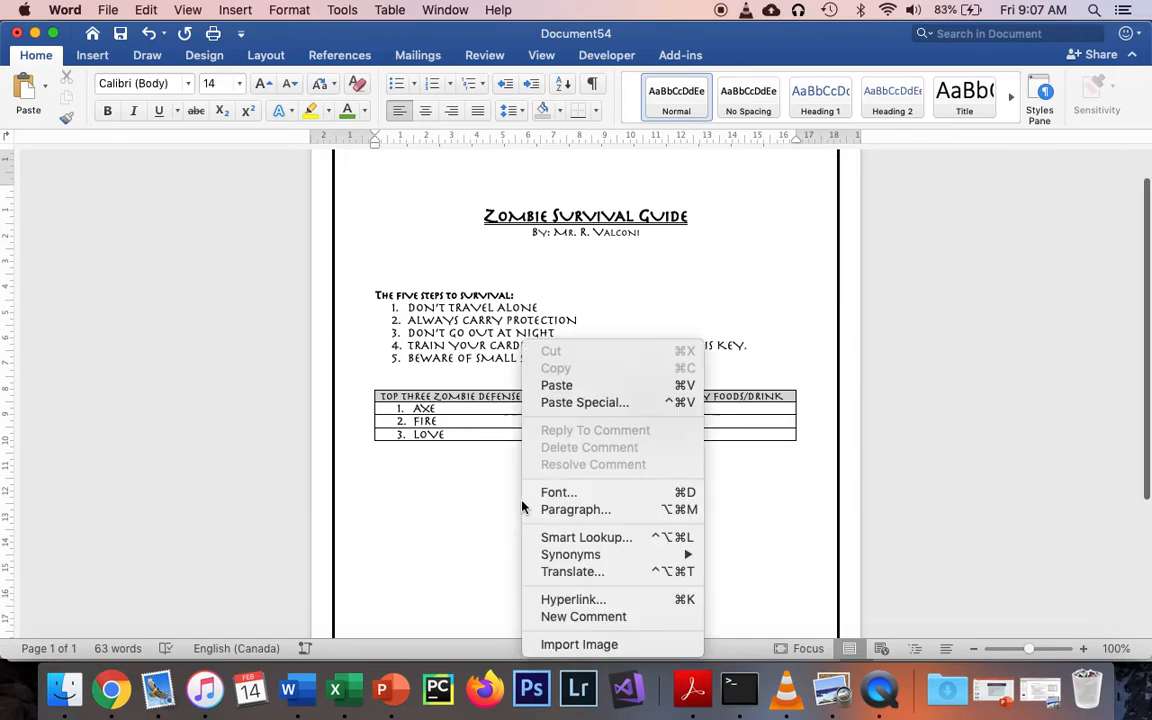
left_click(558, 386)
scroll(671, 509, "down", 3)
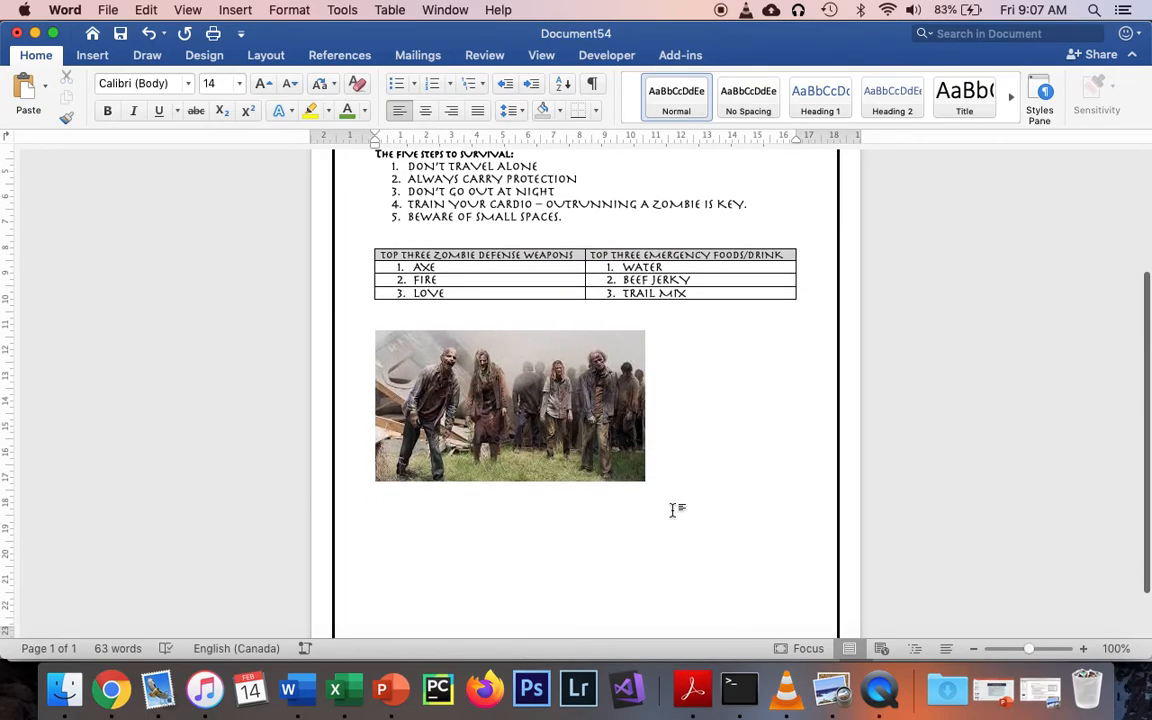
Center the zombie picture on the page and enlarge it slightly, keeping its proportions
left_click(540, 410)
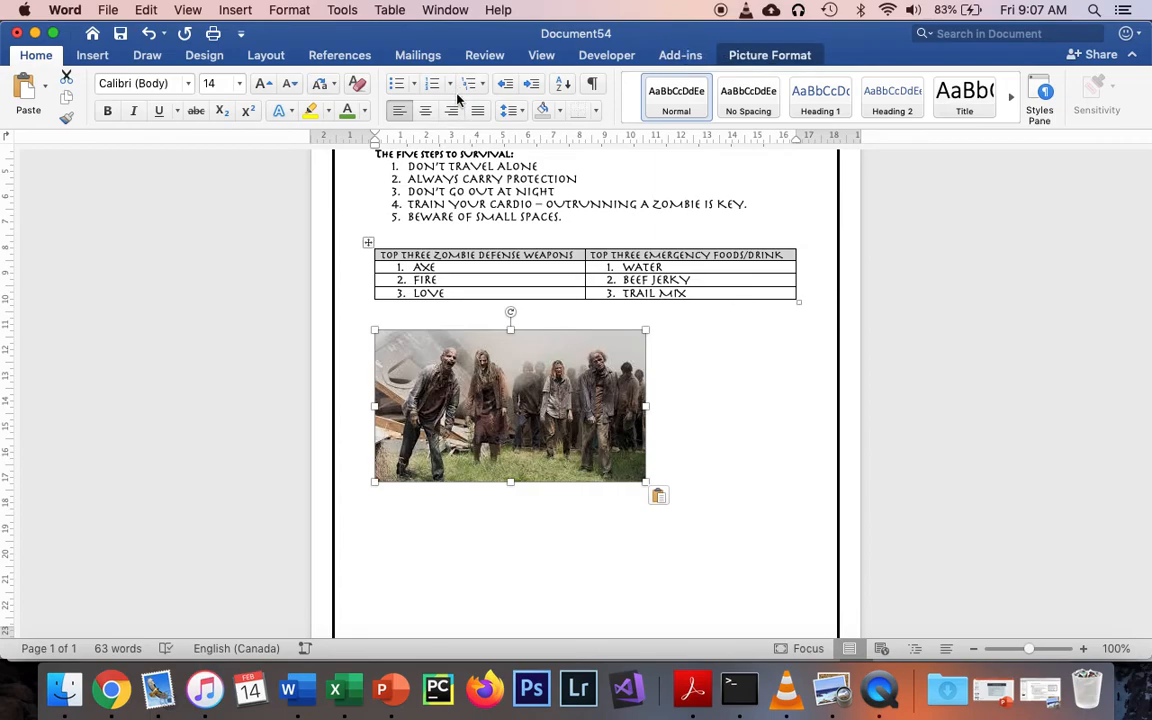
left_click(425, 110)
left_click_drag(452, 486, 424, 514)
Below the picture, add the centered line "THE TOP PLACE ON EARTH TO HIDE FROM ZOMBIES IS: ANTARTICA"
left_click(668, 531)
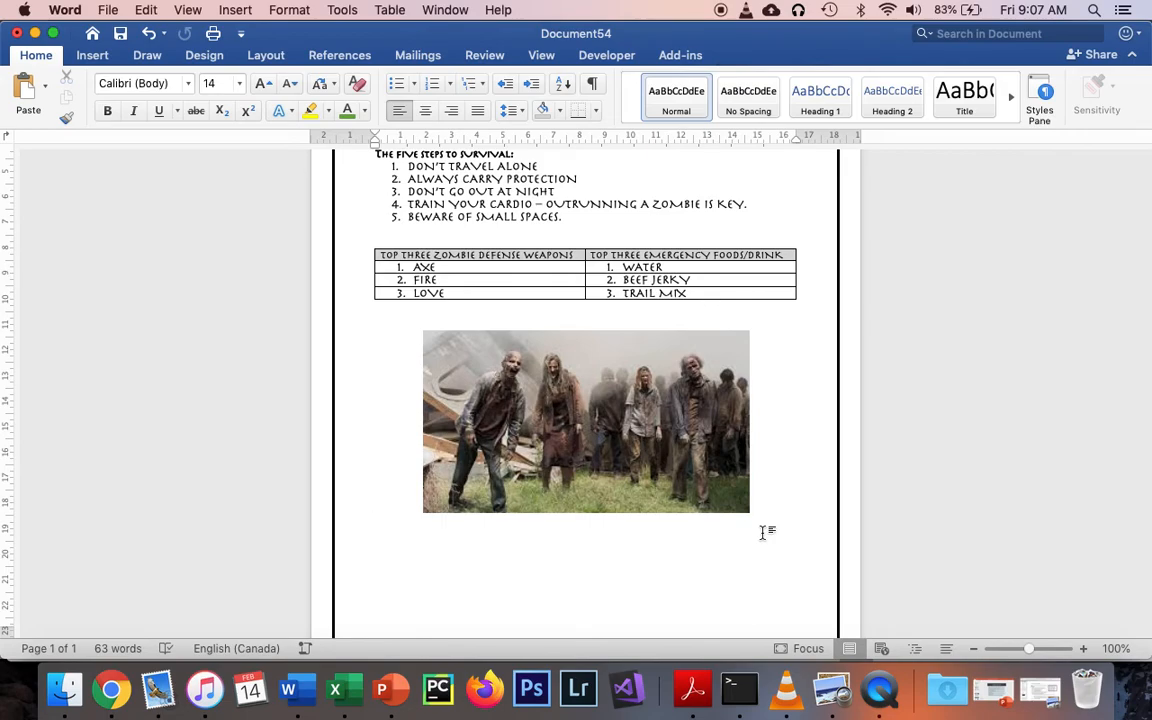
key("Return")
scroll(586, 393, "down", 2)
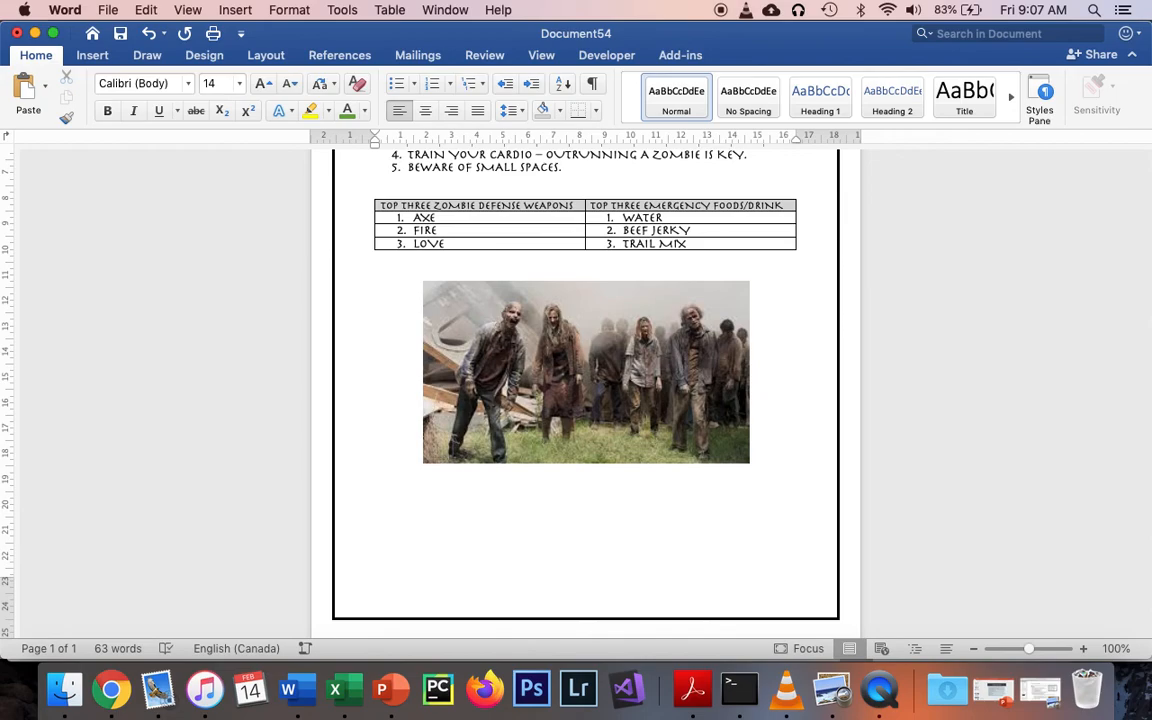
type("THE TOP PLACE ON EARTH TO HIDE FROM ZOMBIES IS:")
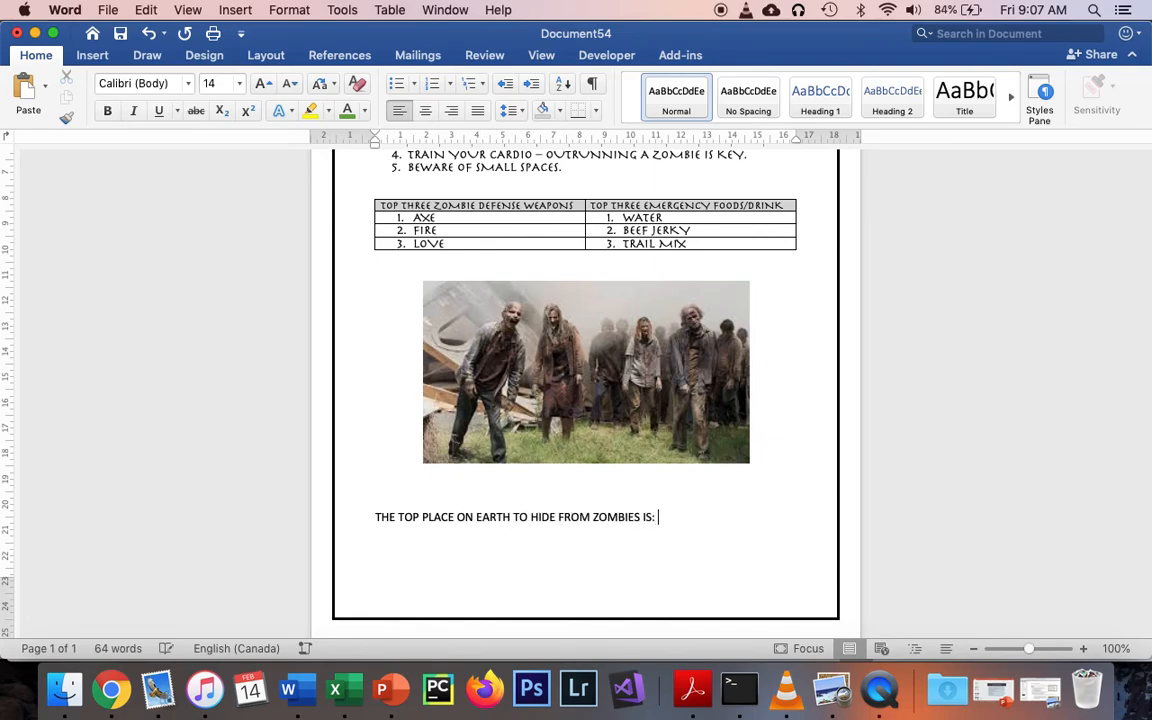
type(" ANTARTICA")
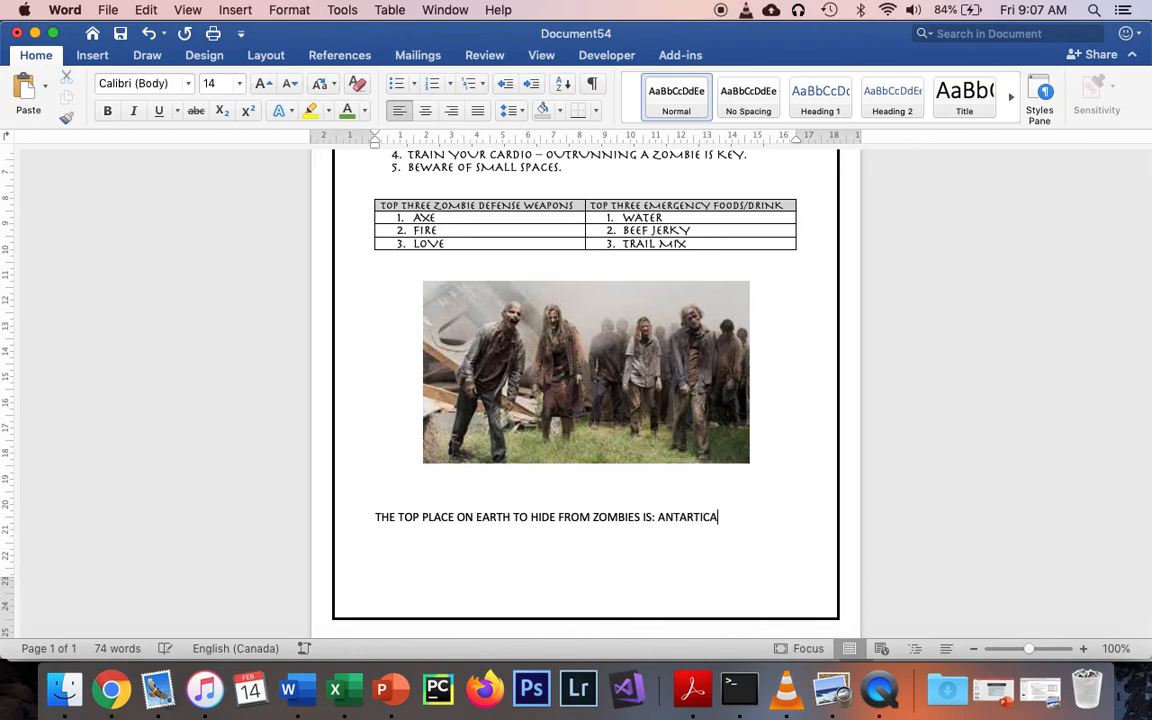
left_click(425, 110)
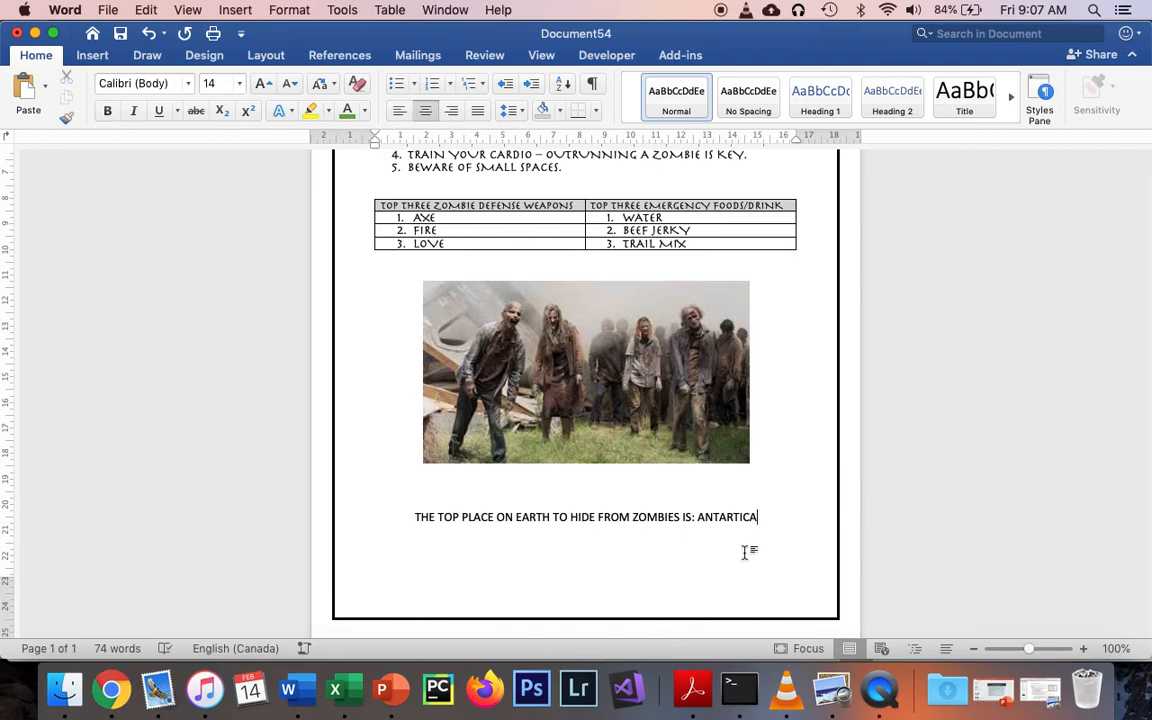
Highlight the word "ANTARTICA" in gray in the closing line and deselect it
left_click_drag(756, 519, 696, 517)
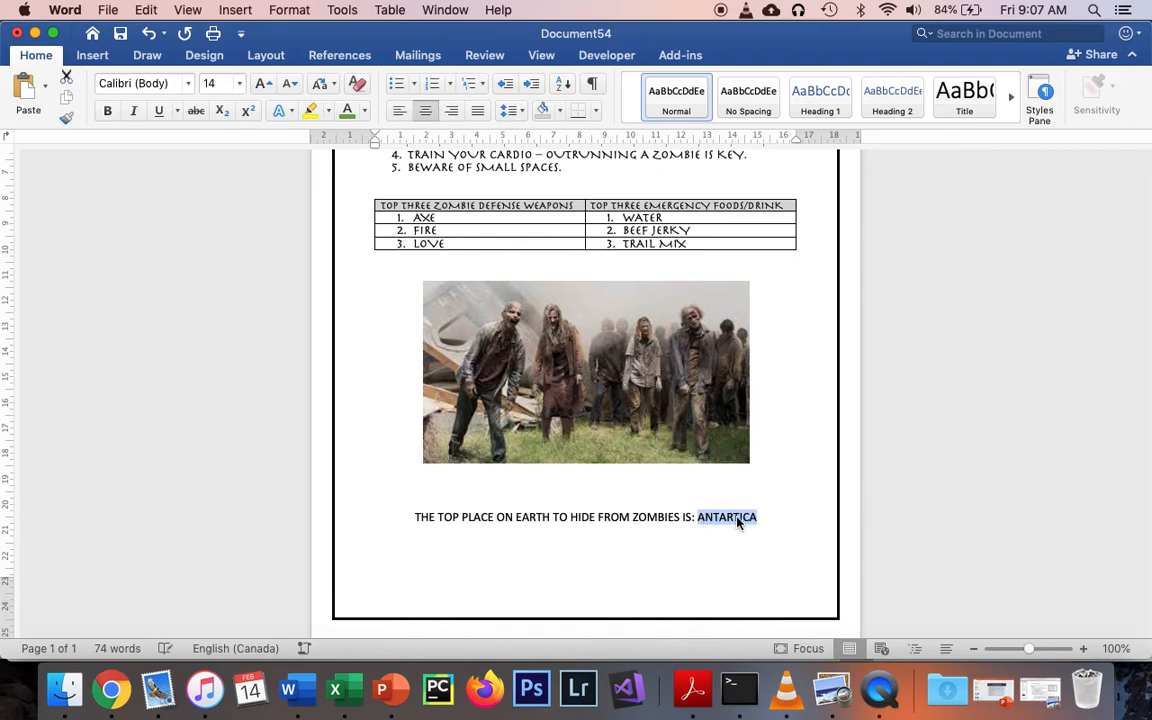
left_click(328, 111)
left_click(414, 234)
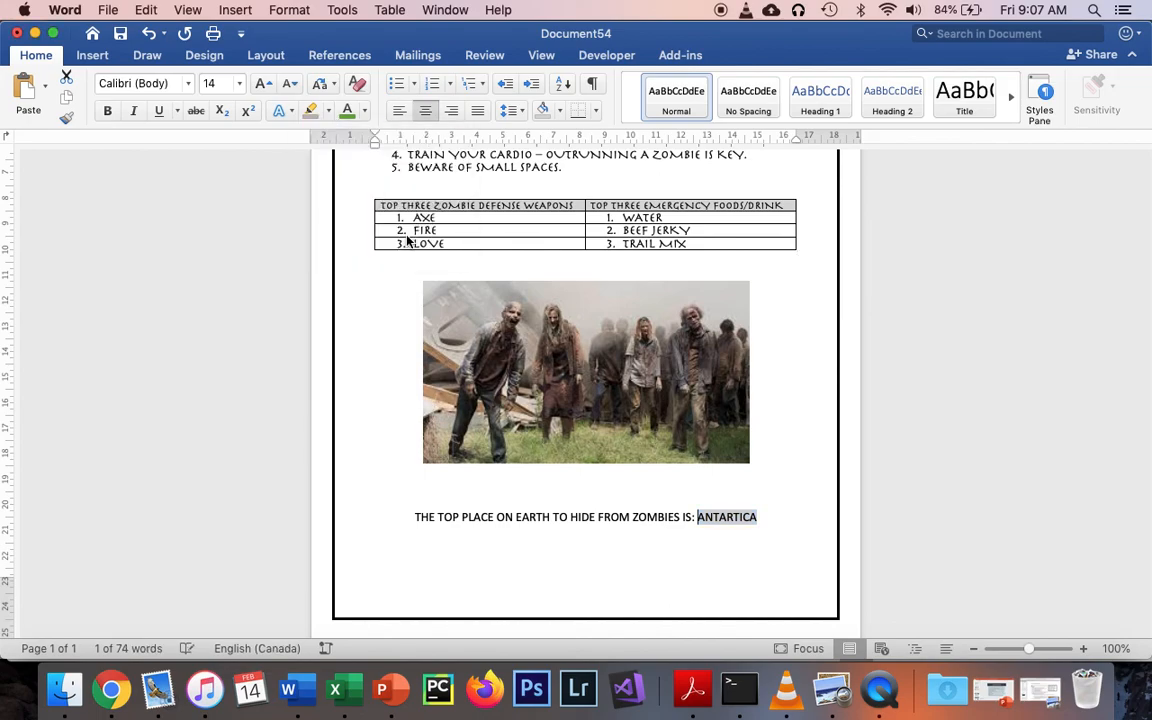
left_click(744, 540)
scroll(744, 545, "up", 1)
scroll(744, 545, "up", 5)
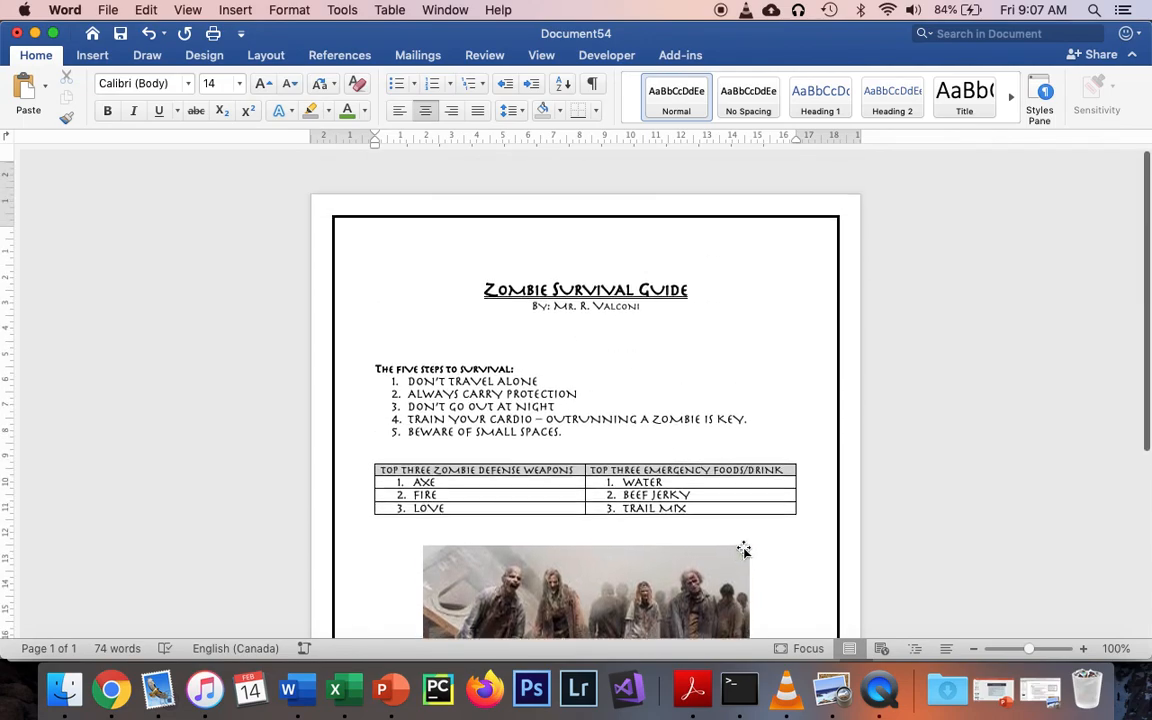